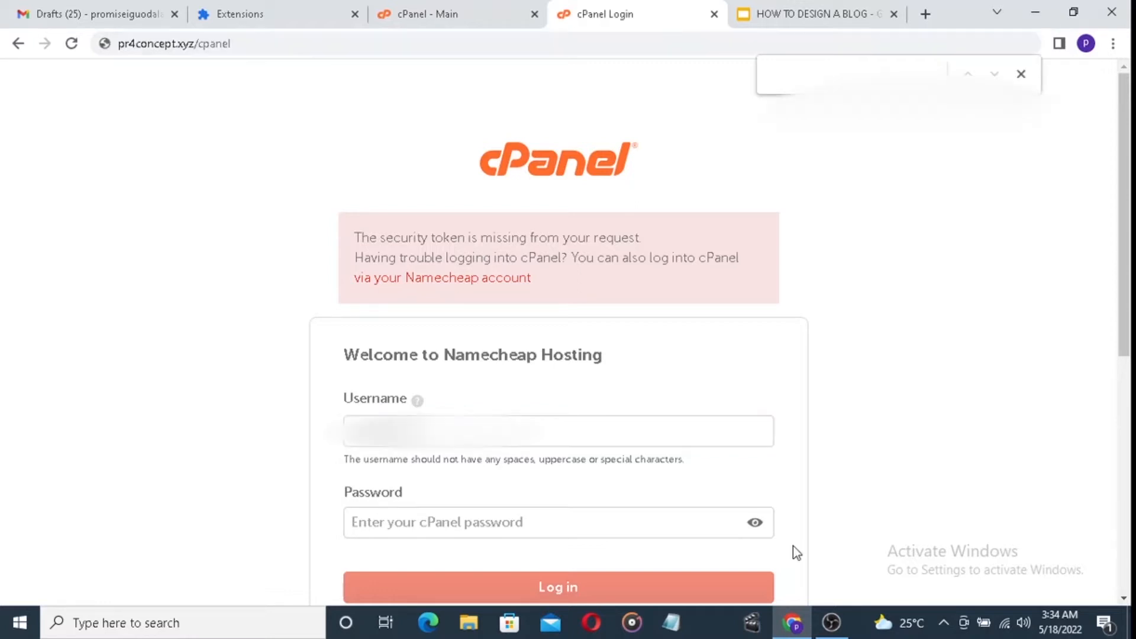
{"action": "left_click", "coordinate": [1022, 75]}
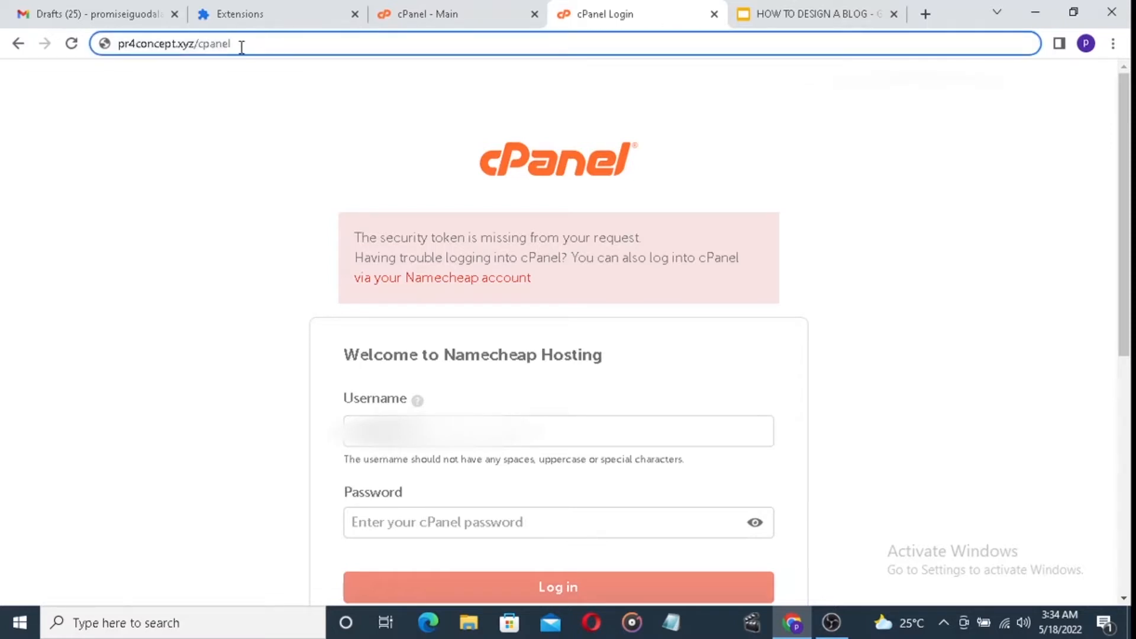
{"action": "left_click_drag", "start_coordinate": [242, 46], "coordinate": [110, 45]}
{"action": "key", "text": "BackSpace"}
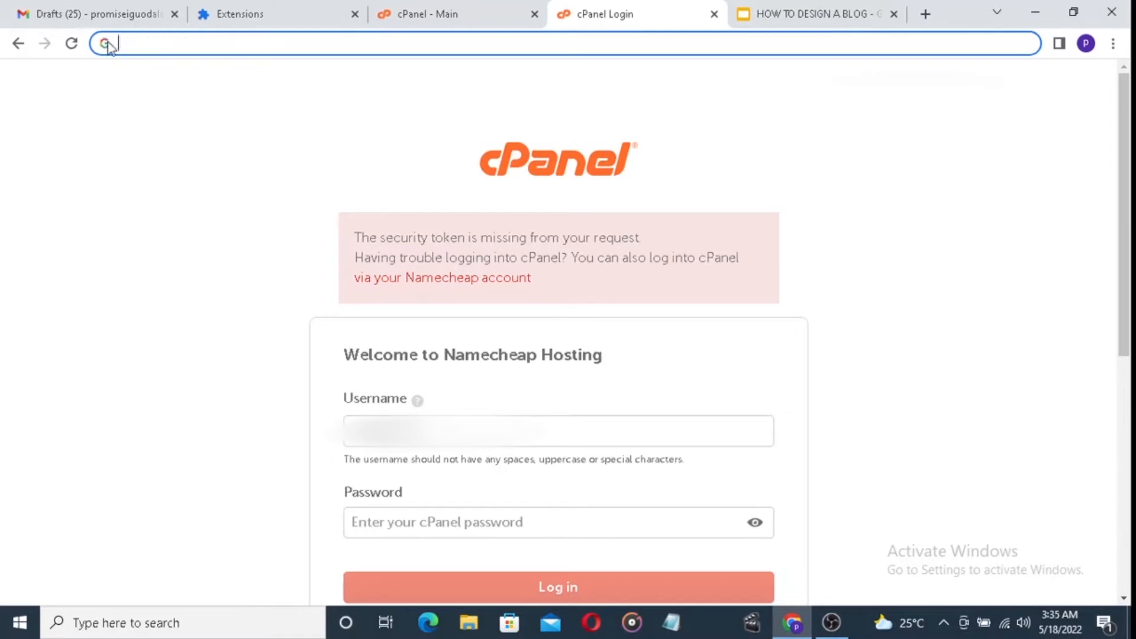
{"action": "type", "text": "m"}
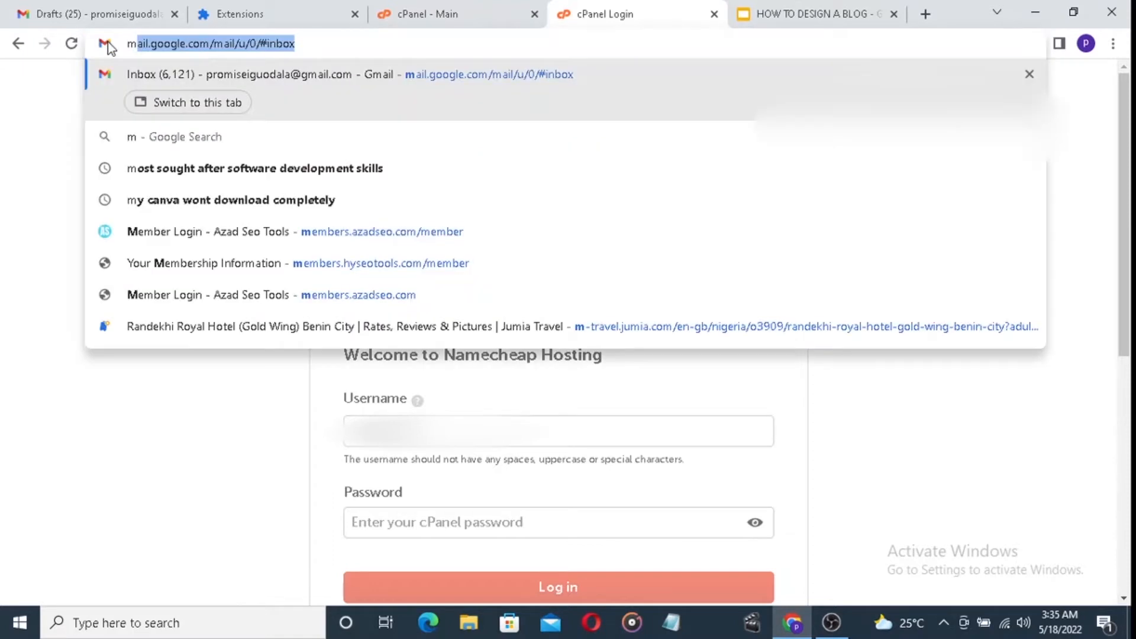
{"action": "type", "text": "rpro"}
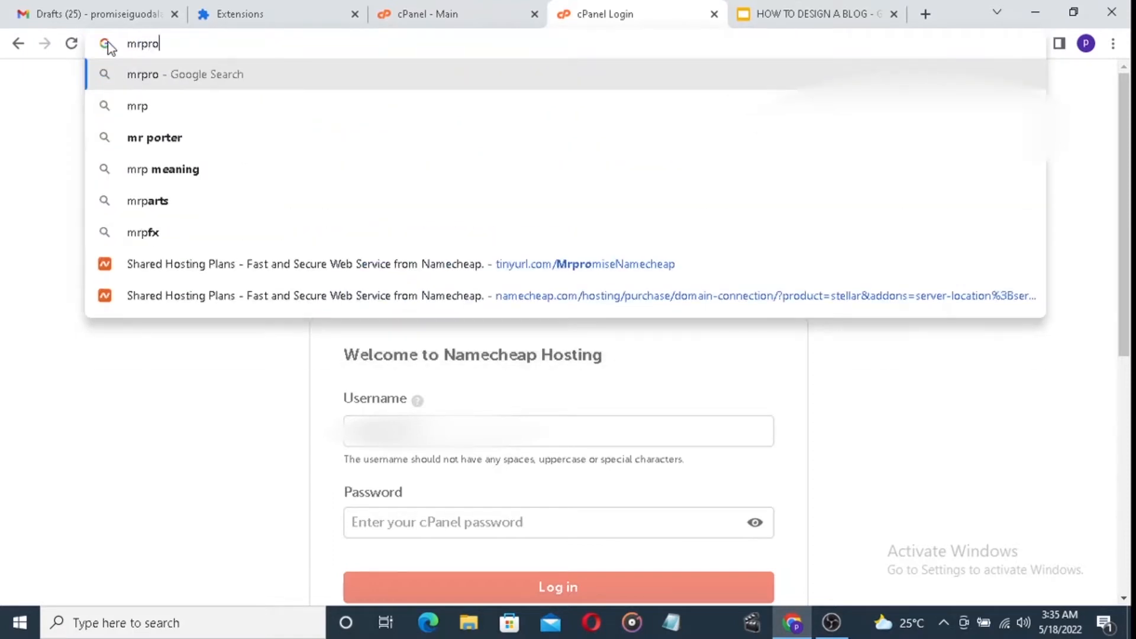
{"action": "type", "text": "mise"}
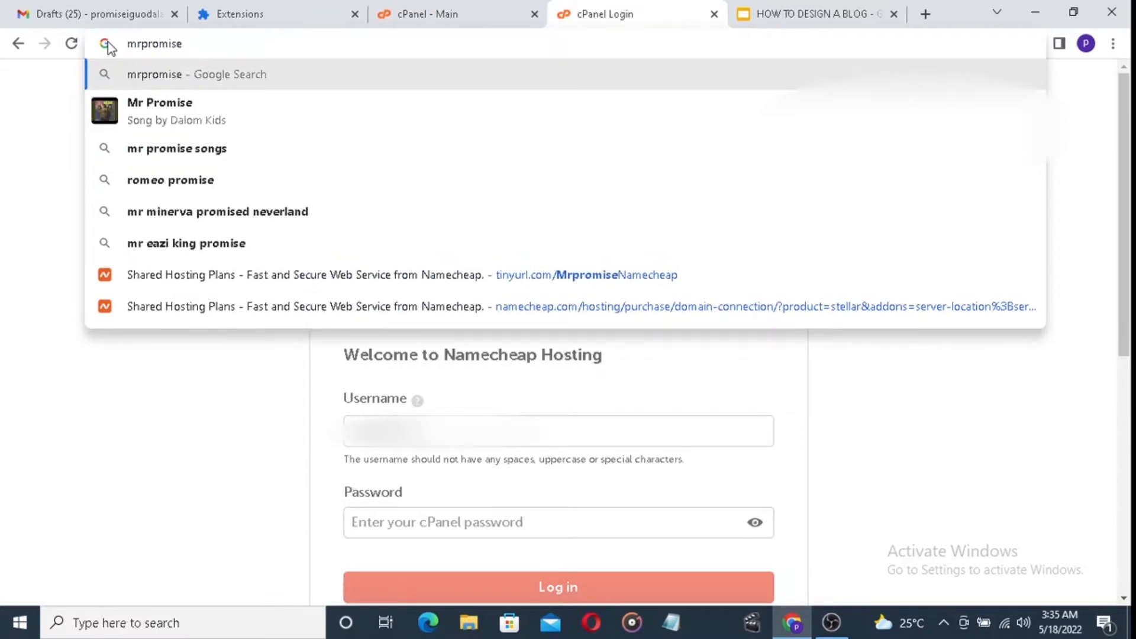
{"action": "type", "text": "tv."}
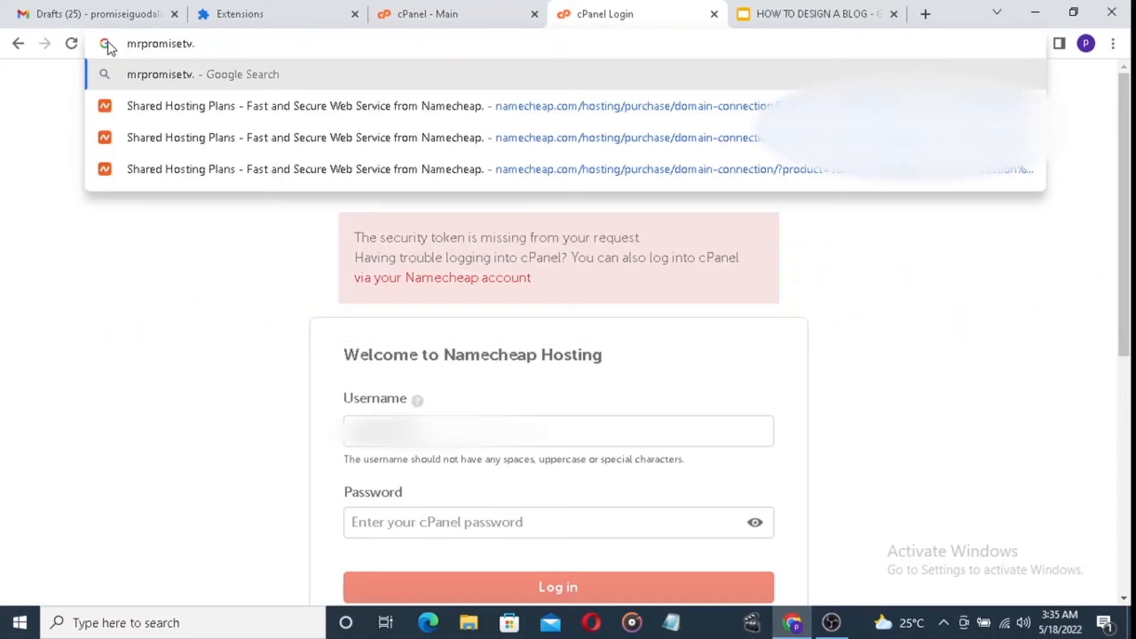
{"action": "type", "text": "com"}
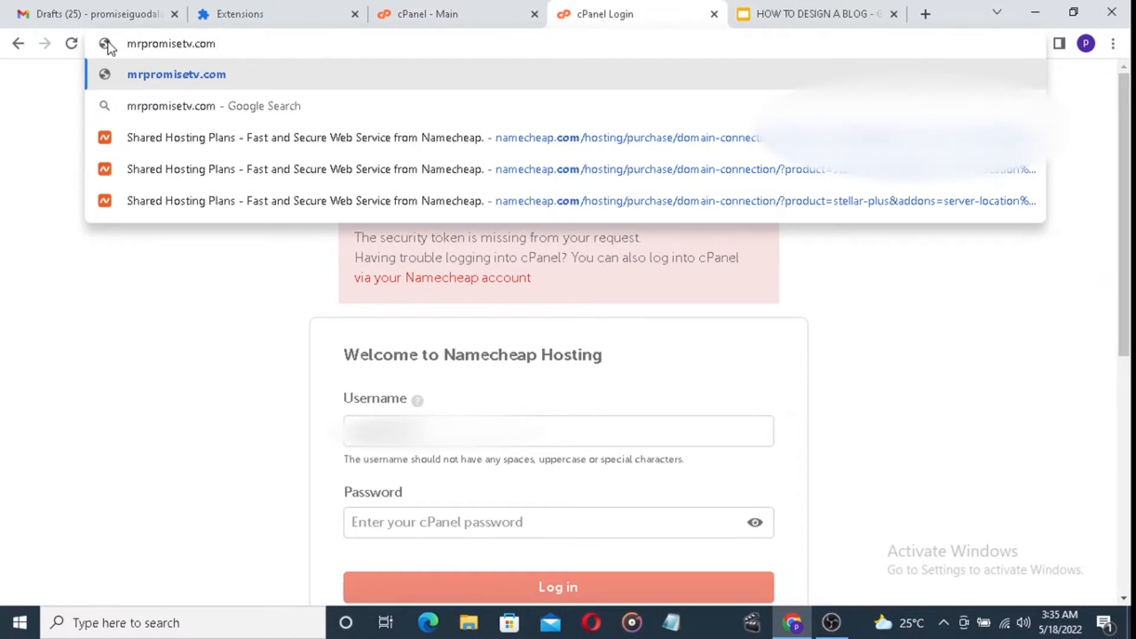
{"action": "type", "text": "/cp"}
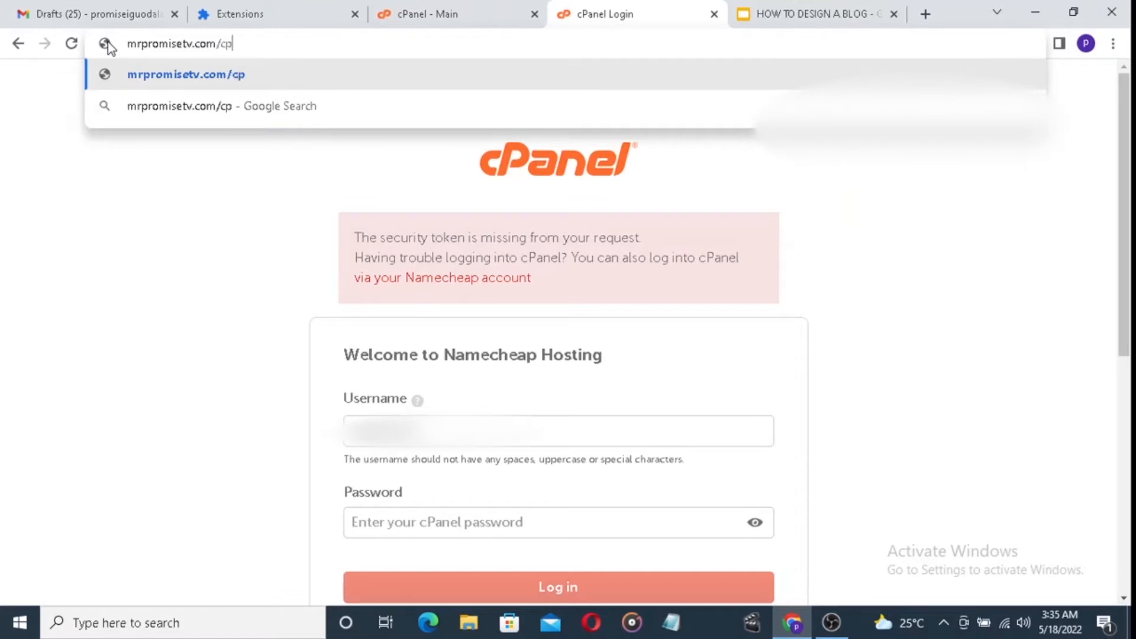
{"action": "type", "text": "anel"}
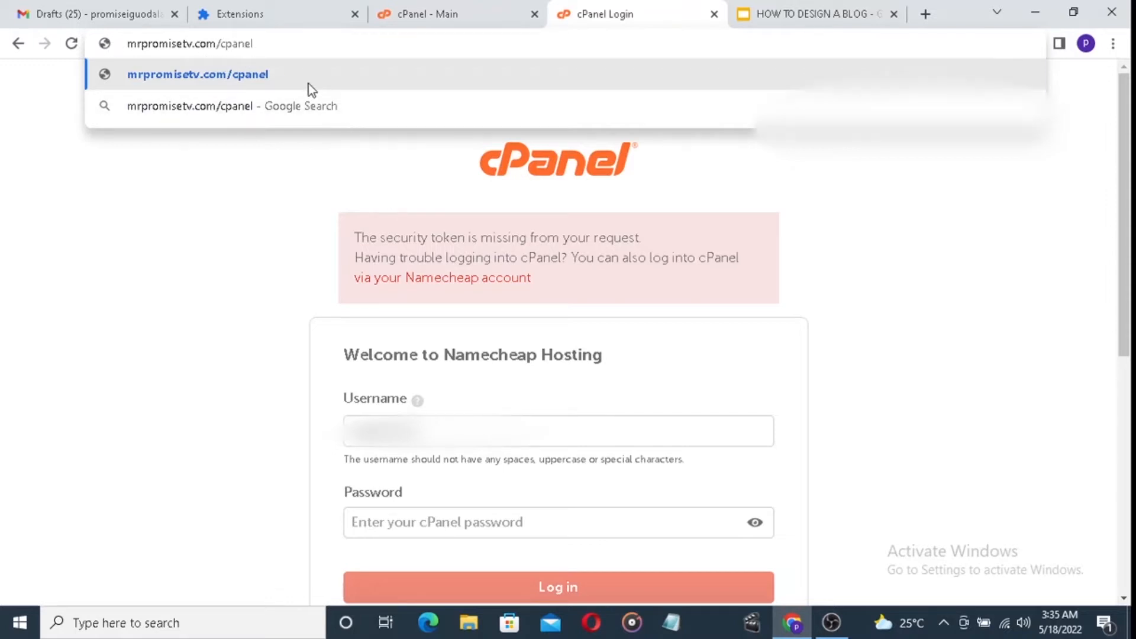
{"action": "left_click_drag", "start_coordinate": [264, 38], "coordinate": [114, 21]}
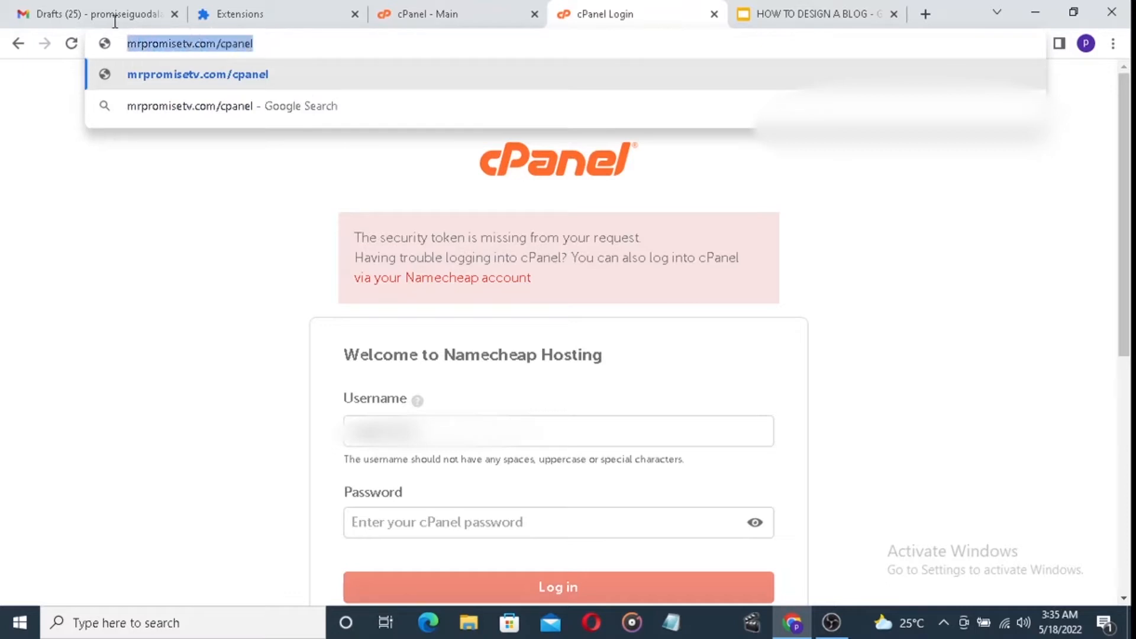
{"action": "key", "text": "BackSpace"}
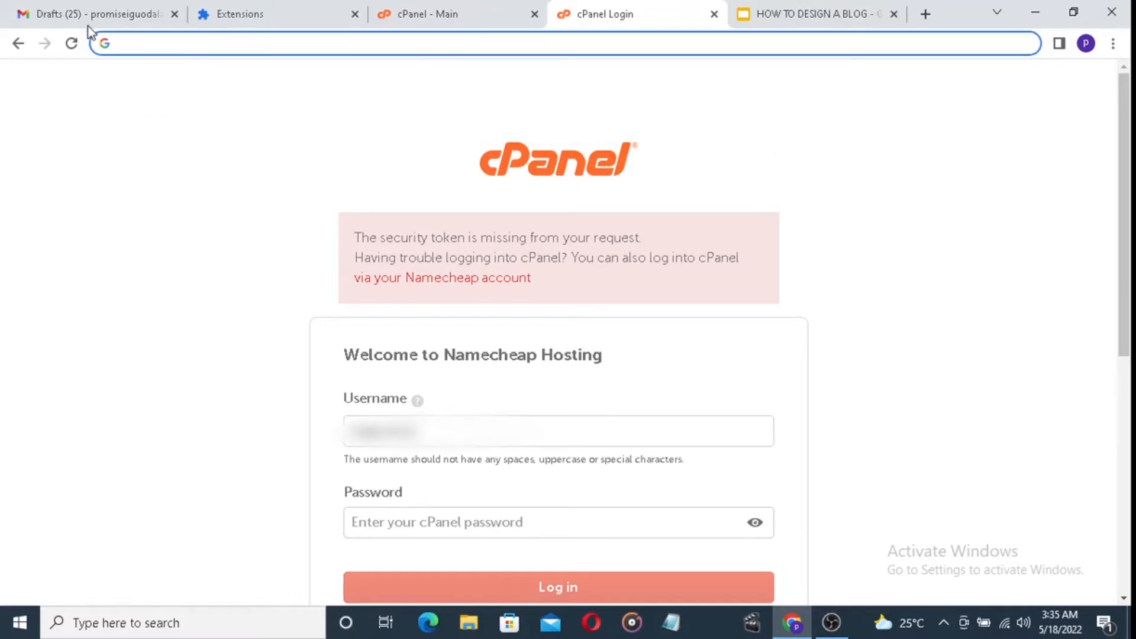
Open the cPanel login page at pr4concept.xyz/cpanel in a new browser tab.
{"action": "key", "text": "ctrl+t"}
{"action": "key", "text": "ctrl+f"}
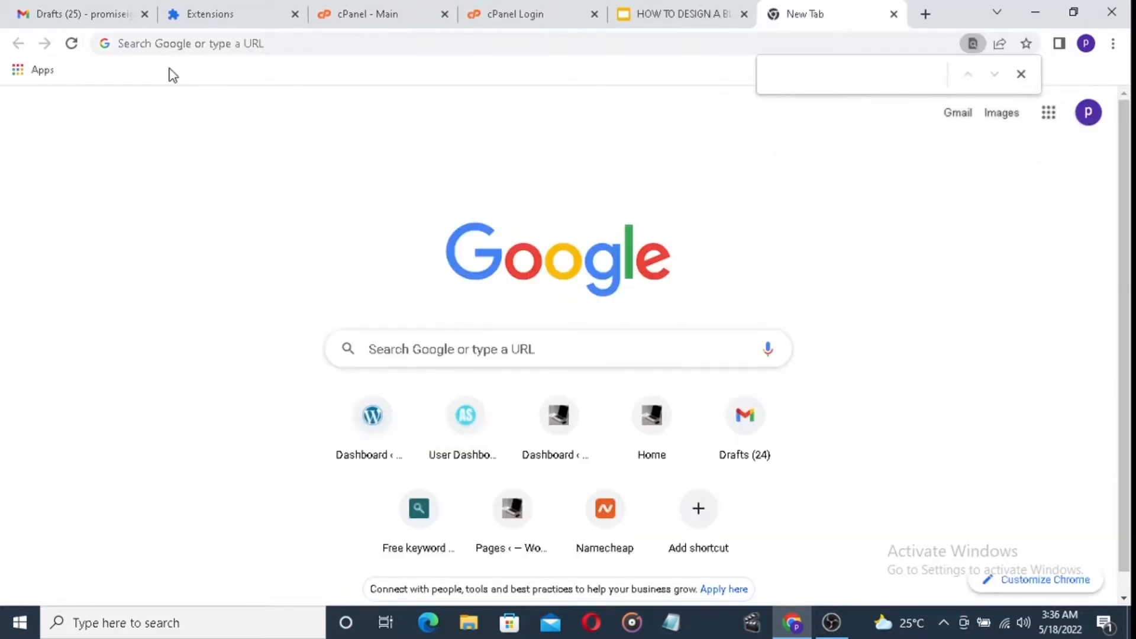
{"action": "left_click", "coordinate": [1023, 76]}
{"action": "left_click", "coordinate": [690, 37]}
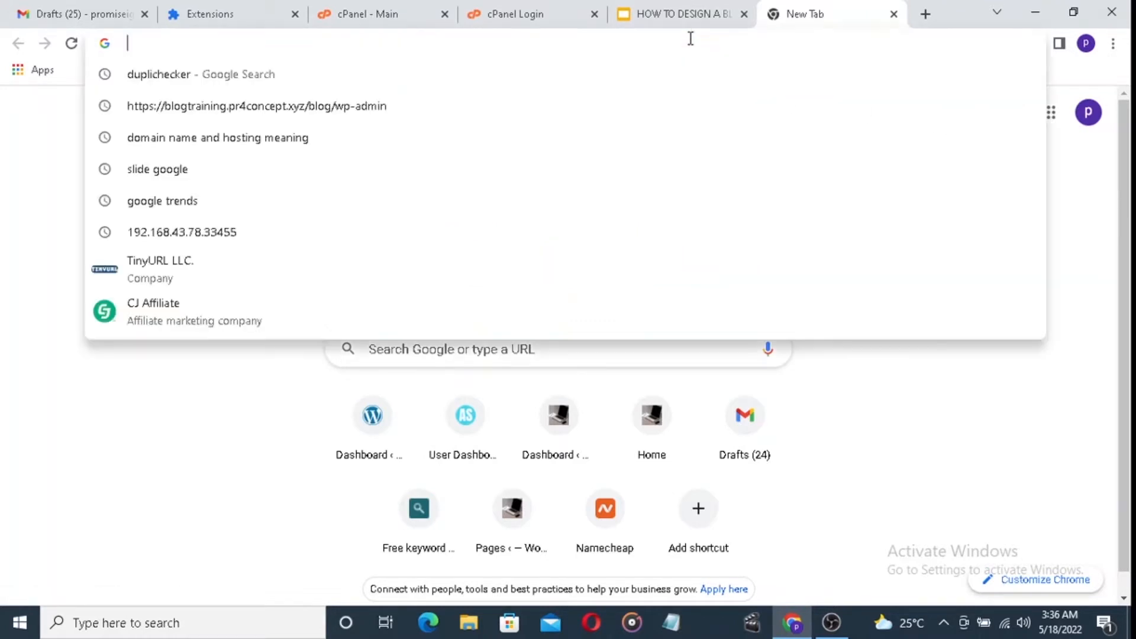
{"action": "type", "text": "pr"}
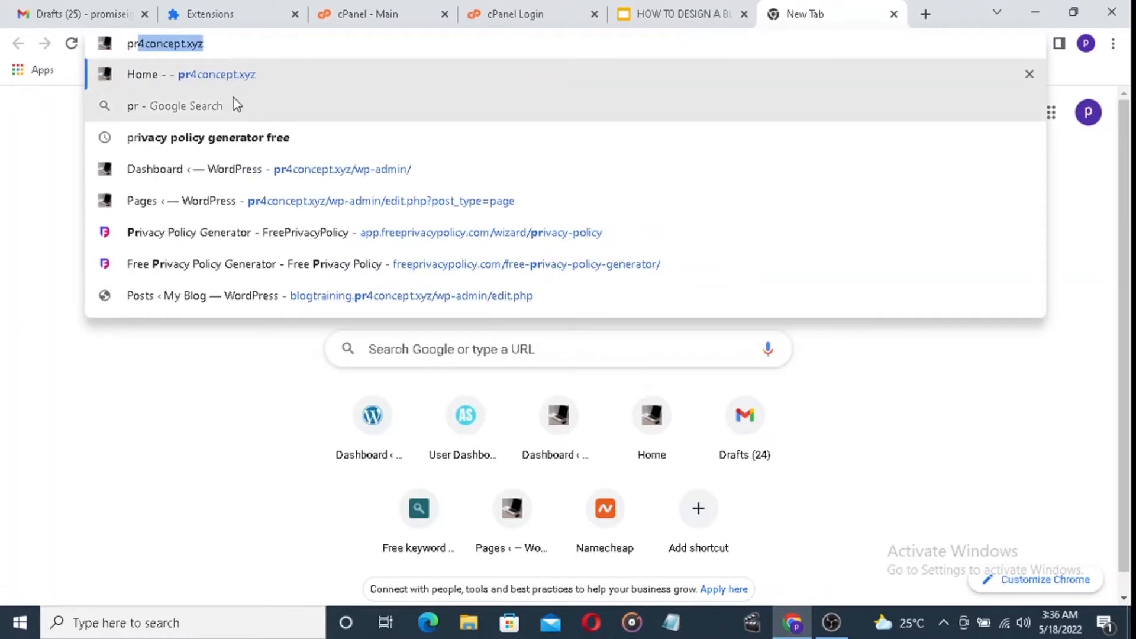
{"action": "left_click", "coordinate": [232, 43]}
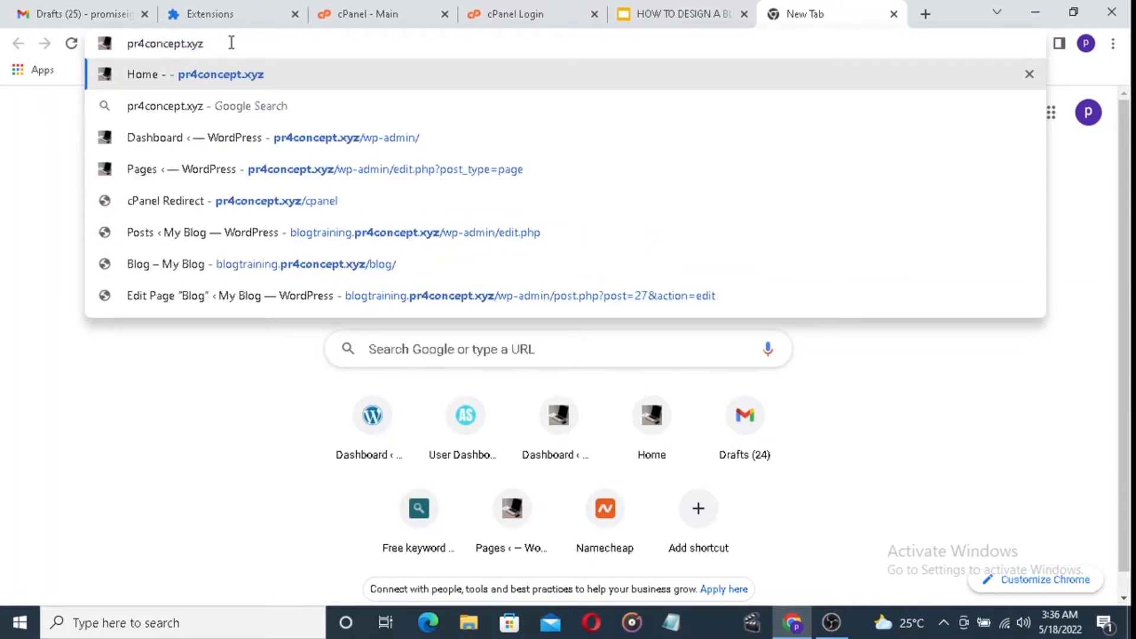
{"action": "type", "text": "/c"}
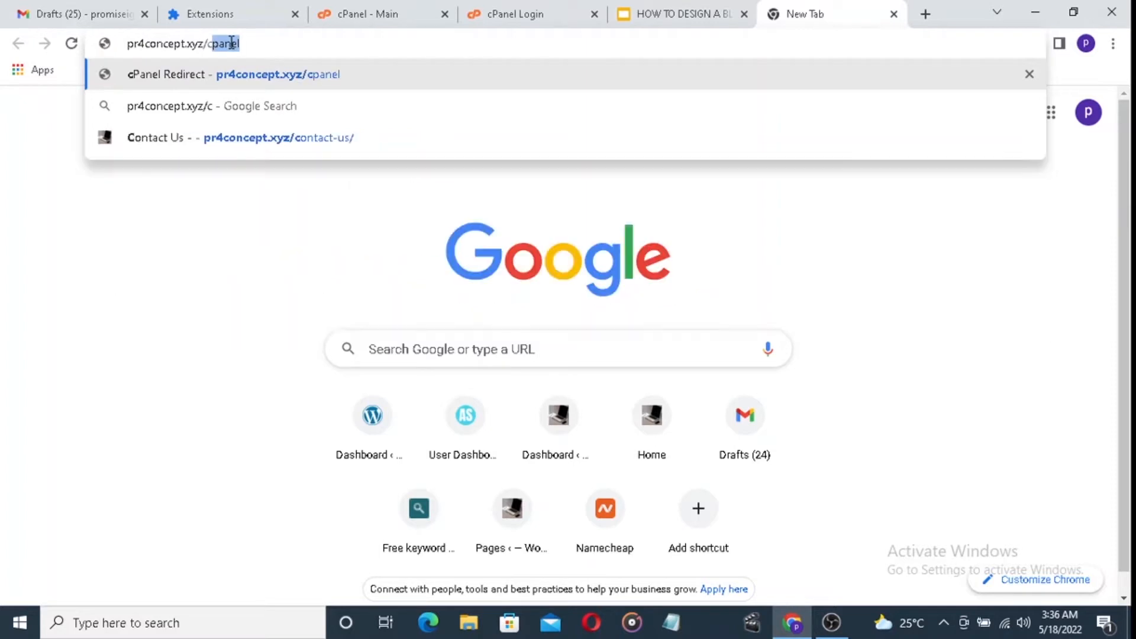
{"action": "type", "text": "panel"}
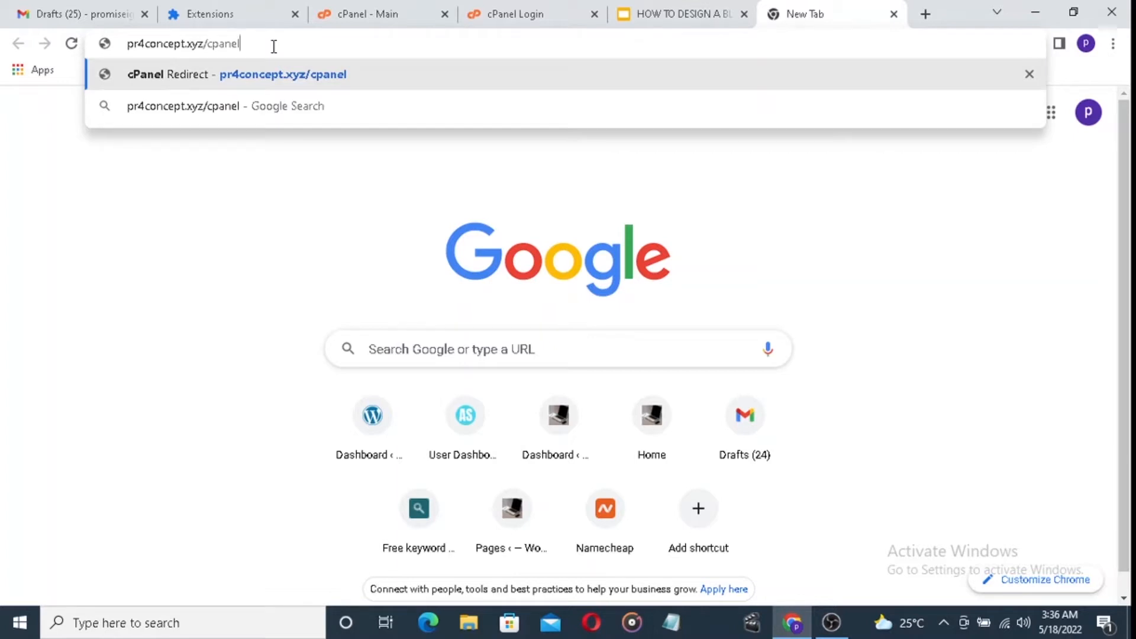
{"action": "key", "text": "Return"}
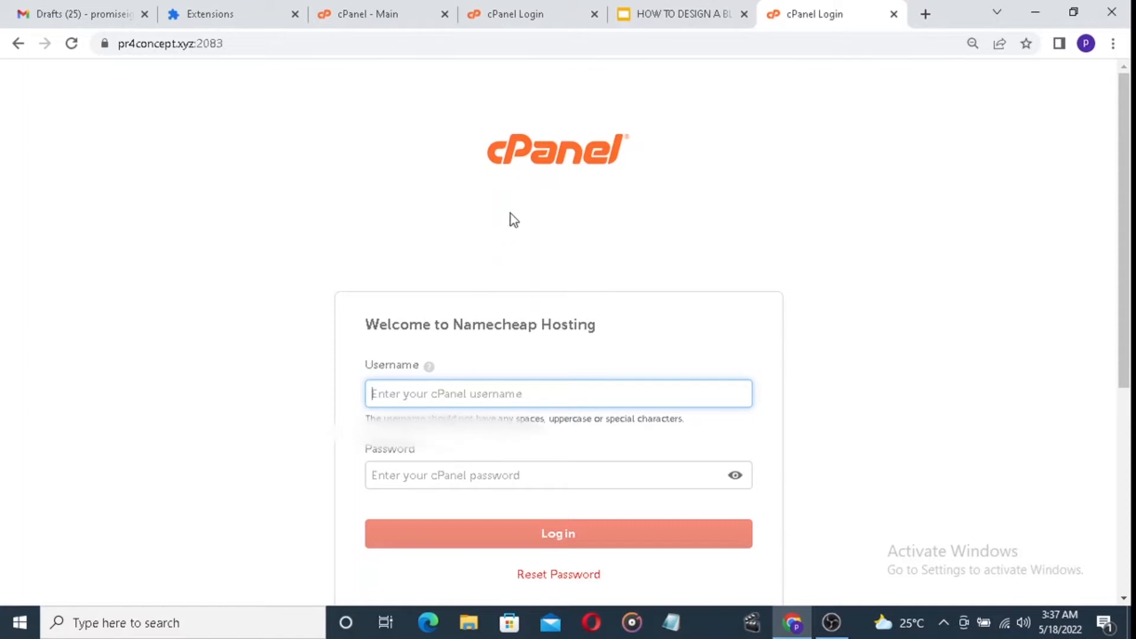
From the already logged-in cPanel main page, open the WordPress installation form in the Softaculous Apps Installer.
{"action": "left_click", "coordinate": [376, 15]}
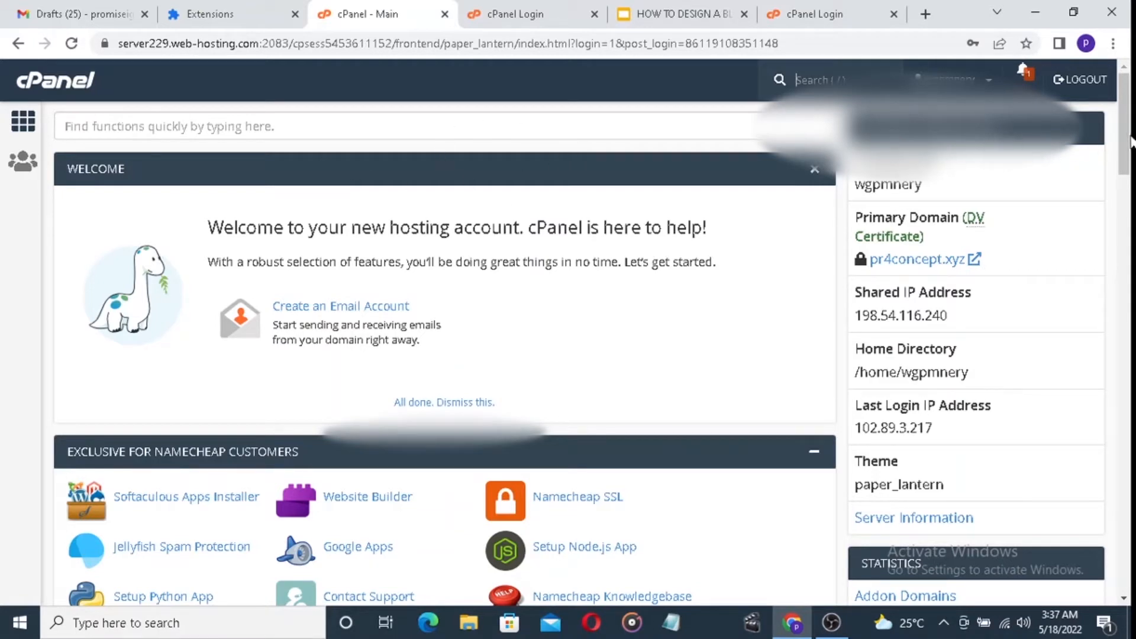
{"action": "scroll", "coordinate": [1131, 204], "scroll_direction": "down", "scroll_amount": 1}
{"action": "scroll", "coordinate": [1130, 207], "scroll_direction": "down", "scroll_amount": 5}
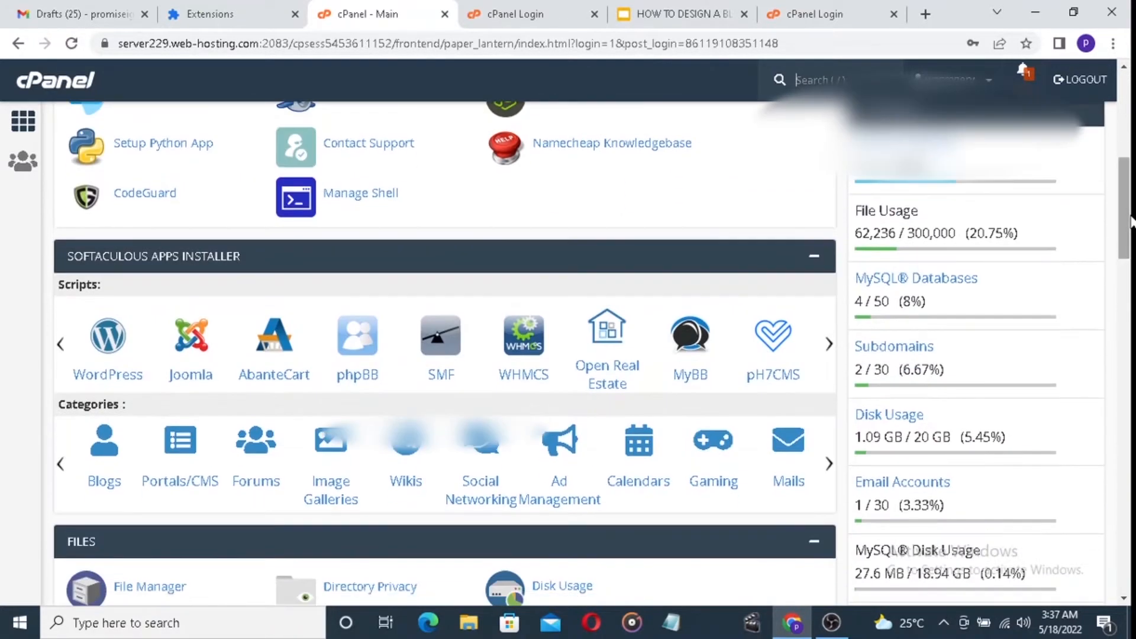
{"action": "scroll", "coordinate": [1130, 222], "scroll_direction": "down", "scroll_amount": 1}
{"action": "scroll", "coordinate": [1130, 228], "scroll_direction": "down", "scroll_amount": 4}
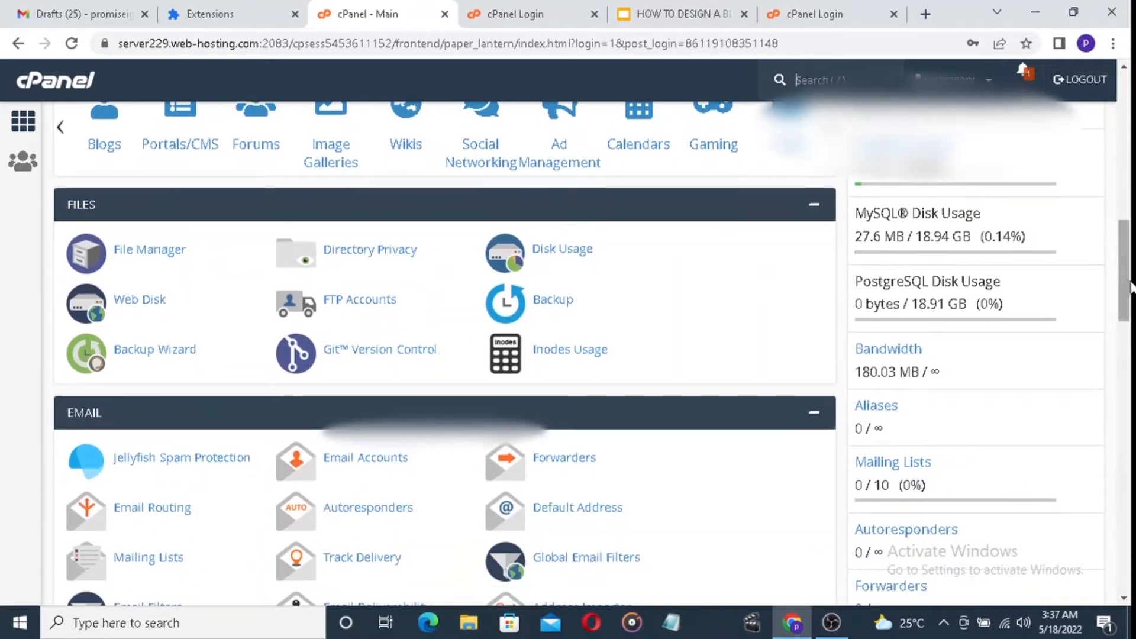
{"action": "scroll", "coordinate": [1127, 243], "scroll_direction": "up", "scroll_amount": 5}
{"action": "scroll", "coordinate": [1130, 237], "scroll_direction": "down", "scroll_amount": 3}
{"action": "scroll", "coordinate": [1130, 236], "scroll_direction": "up", "scroll_amount": 2}
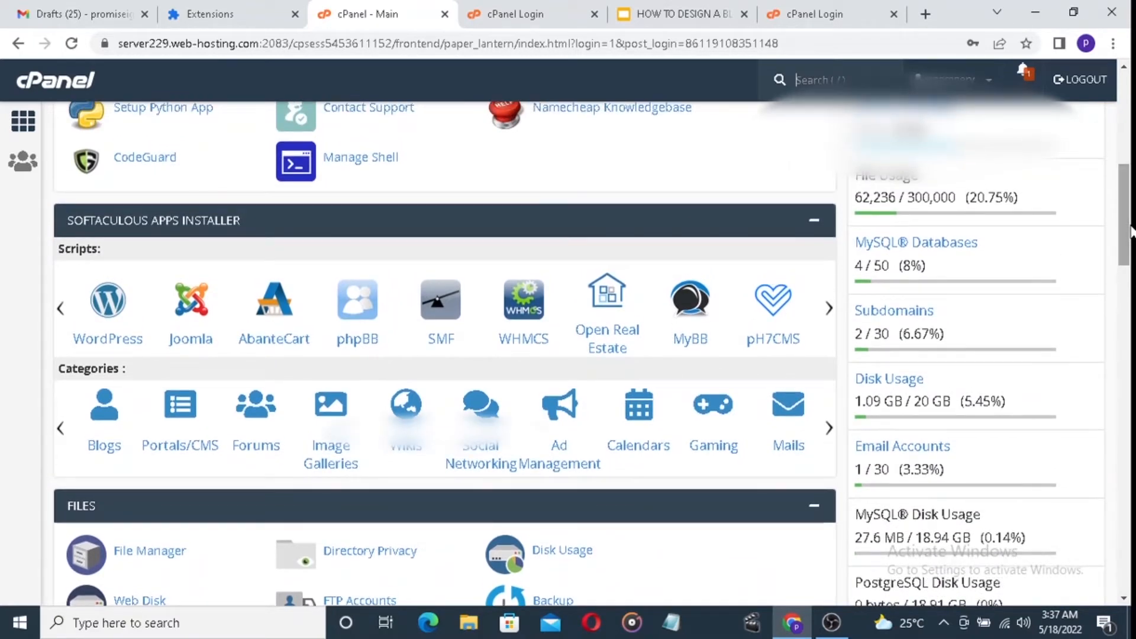
{"action": "mouse_move", "coordinate": [1131, 231]}
{"action": "left_mouse_down"}
{"action": "mouse_move", "coordinate": [1131, 192]}
{"action": "mouse_move", "coordinate": [1130, 485]}
{"action": "mouse_move", "coordinate": [1131, 237]}
{"action": "left_mouse_up"}
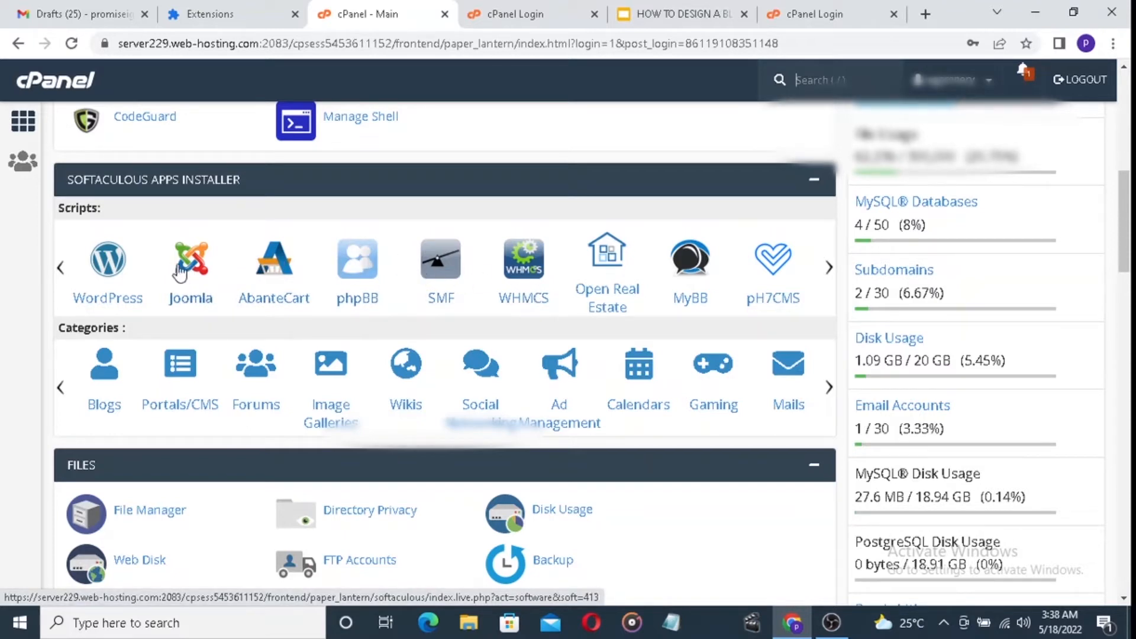
{"action": "left_click", "coordinate": [109, 272]}
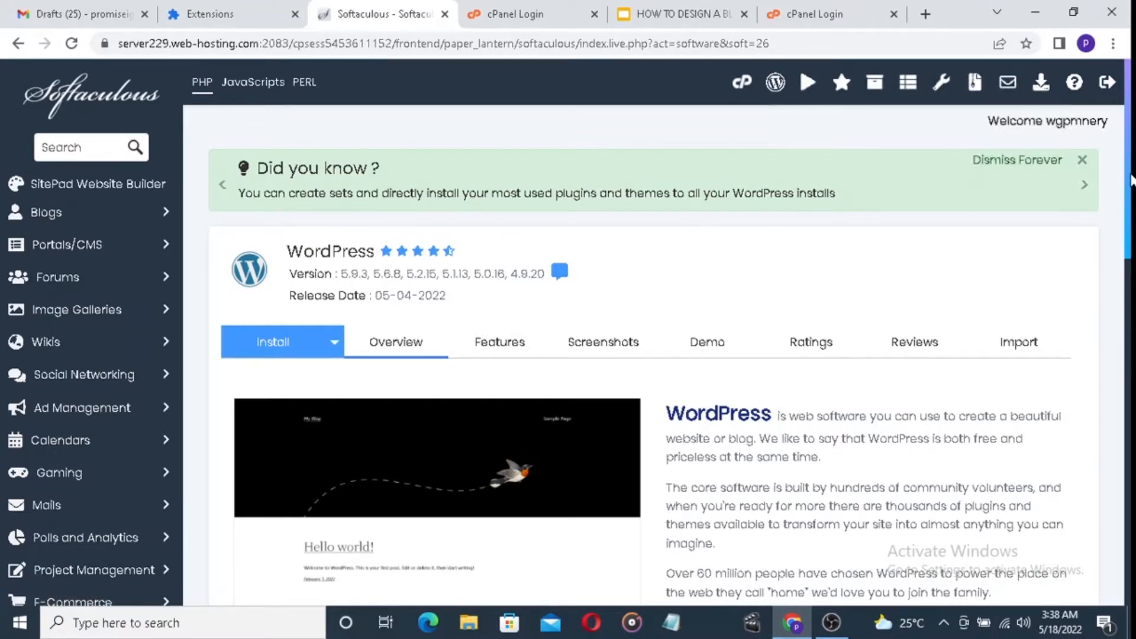
{"action": "left_click_drag", "start_coordinate": [1131, 180], "coordinate": [1132, 232]}
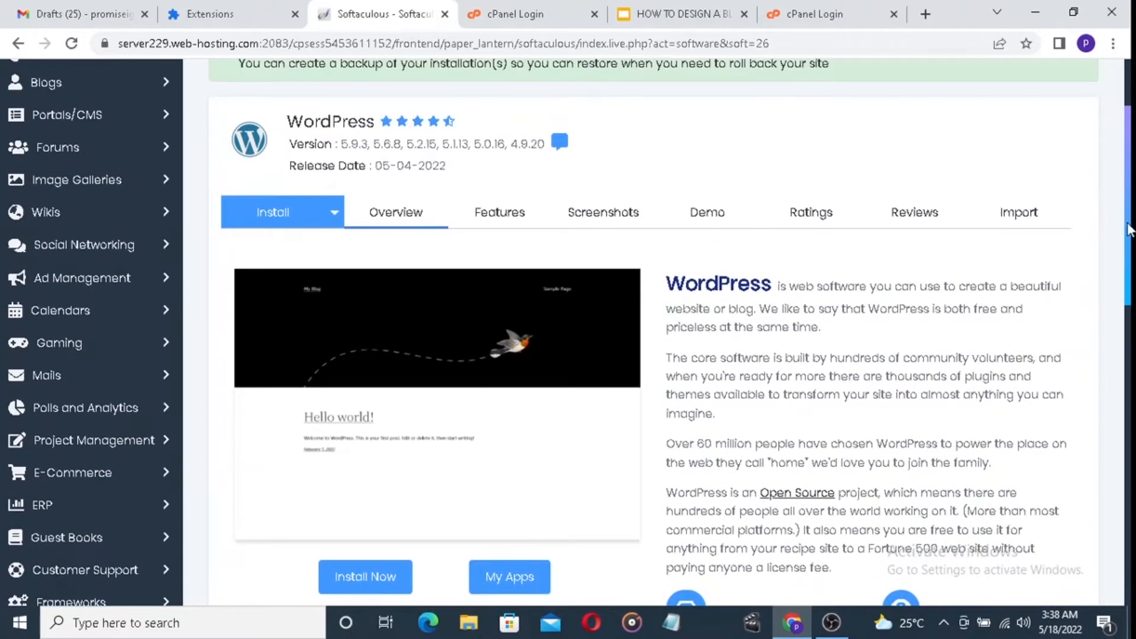
{"action": "left_click", "coordinate": [329, 223]}
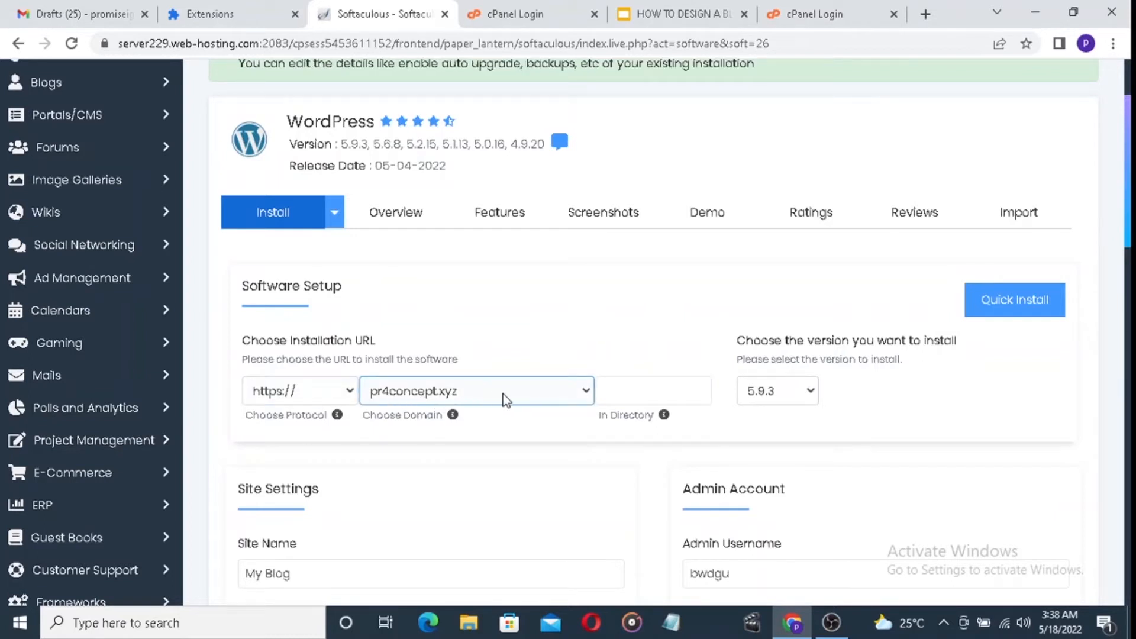
{"action": "left_click", "coordinate": [296, 389]}
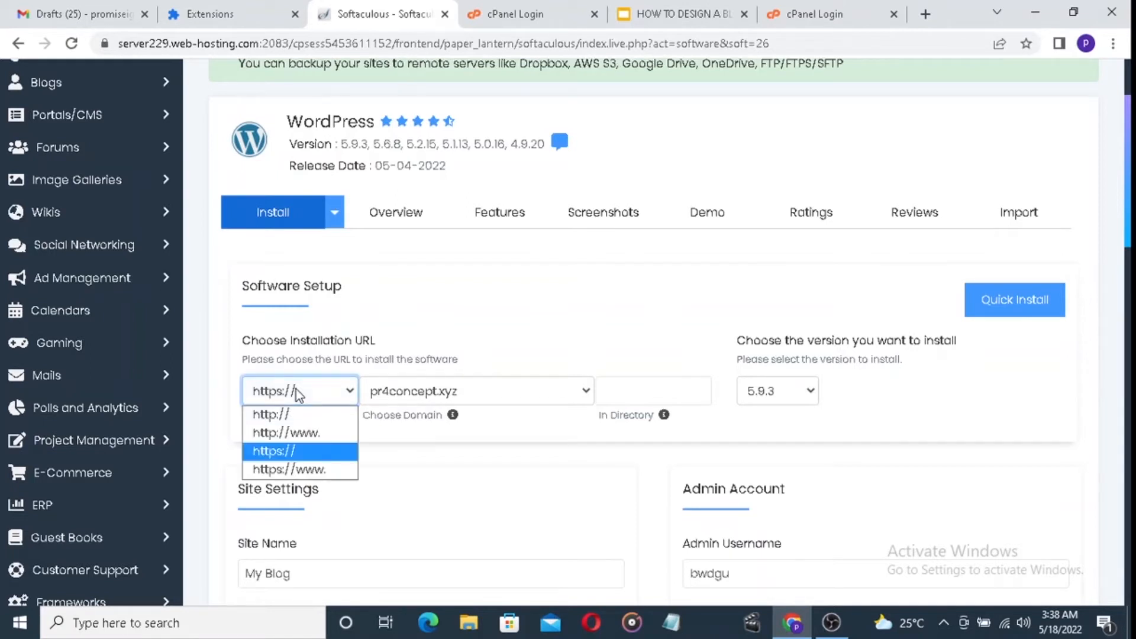
{"action": "left_click", "coordinate": [281, 459]}
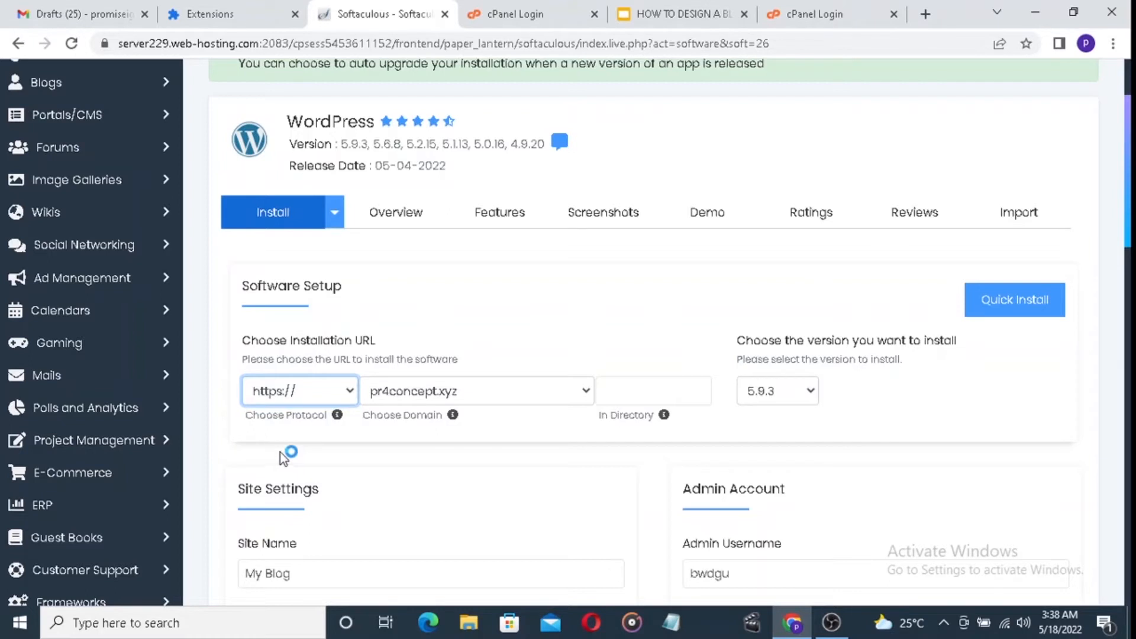
{"action": "left_click", "coordinate": [398, 394]}
{"action": "left_click", "coordinate": [330, 396]}
{"action": "left_click", "coordinate": [329, 396]}
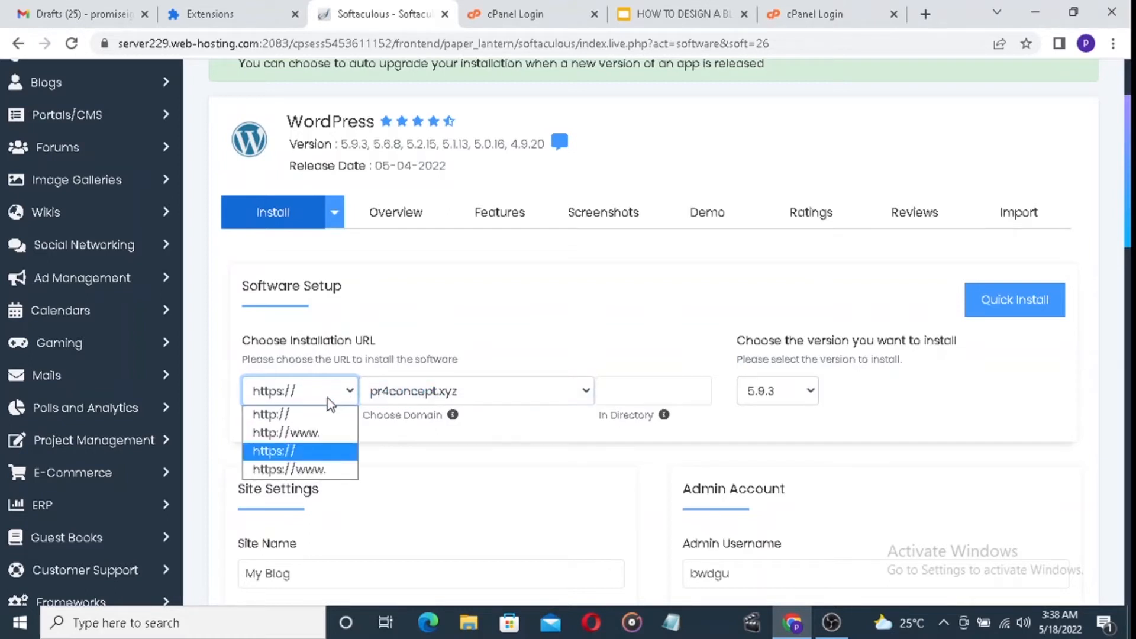
{"action": "left_click", "coordinate": [298, 451]}
{"action": "left_click", "coordinate": [473, 394]}
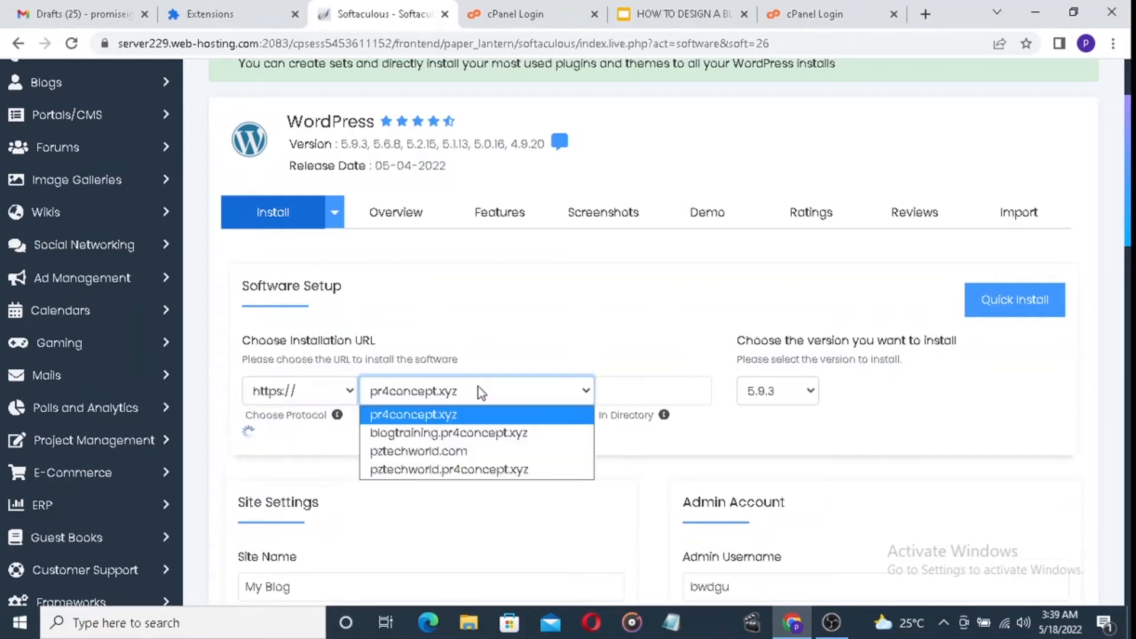
{"action": "left_click", "coordinate": [480, 394]}
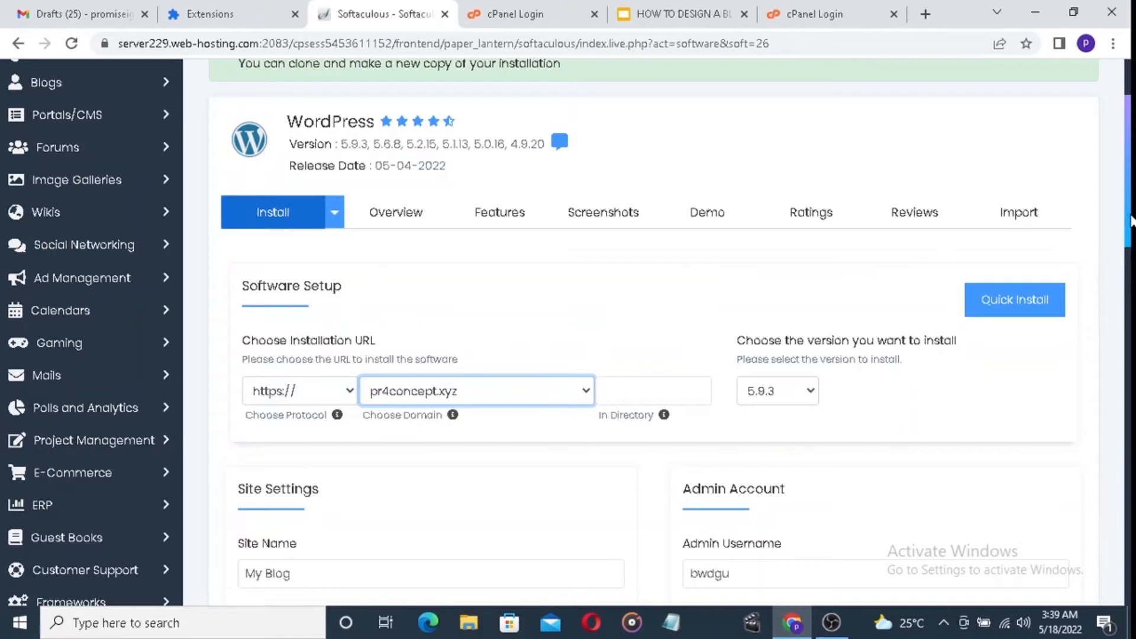
{"action": "left_click_drag", "start_coordinate": [1131, 220], "coordinate": [1130, 222]}
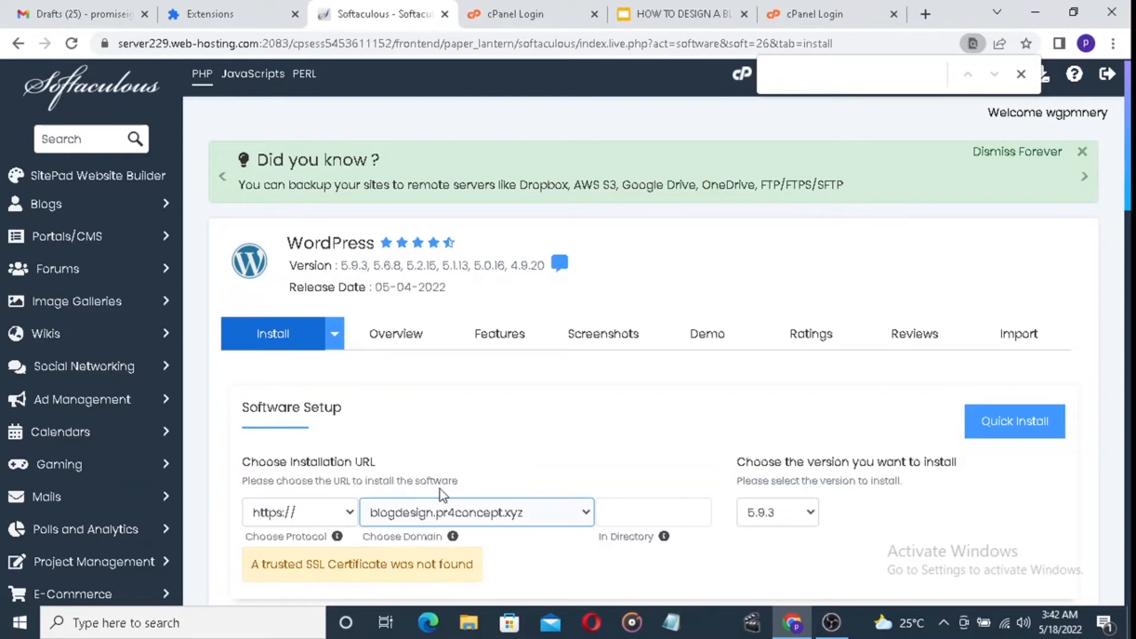
Set the admin username to admin and enter a strong admin password in the Admin Account settings of the installation form.
{"action": "left_click", "coordinate": [1020, 75]}
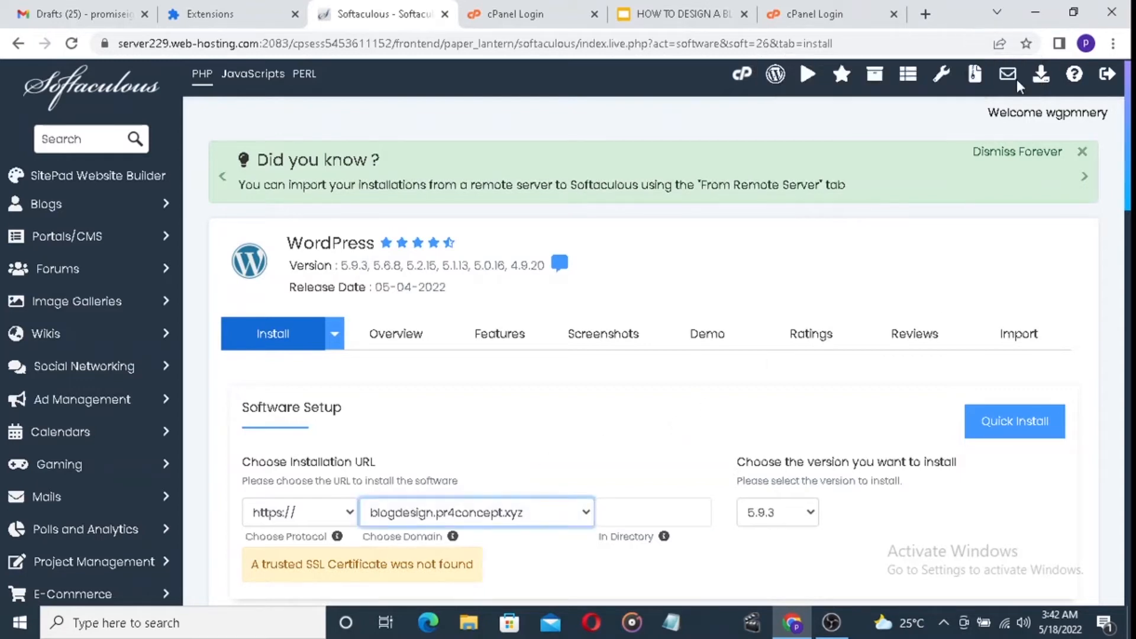
{"action": "scroll", "coordinate": [1130, 173], "scroll_direction": "down", "scroll_amount": 1}
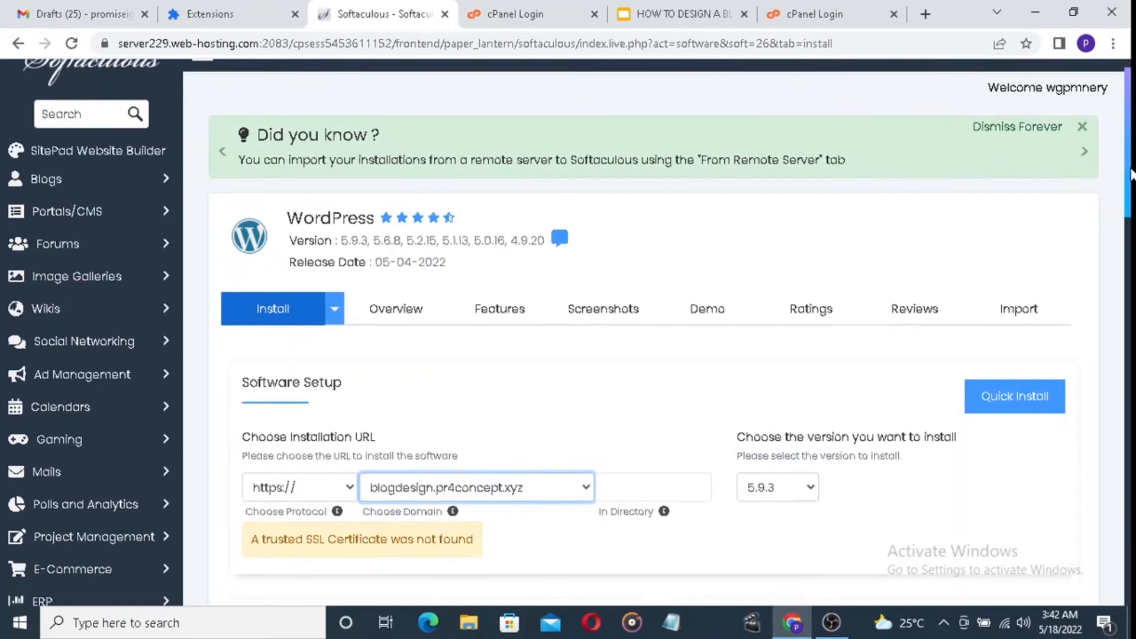
{"action": "scroll", "coordinate": [1131, 172], "scroll_direction": "down", "scroll_amount": 1}
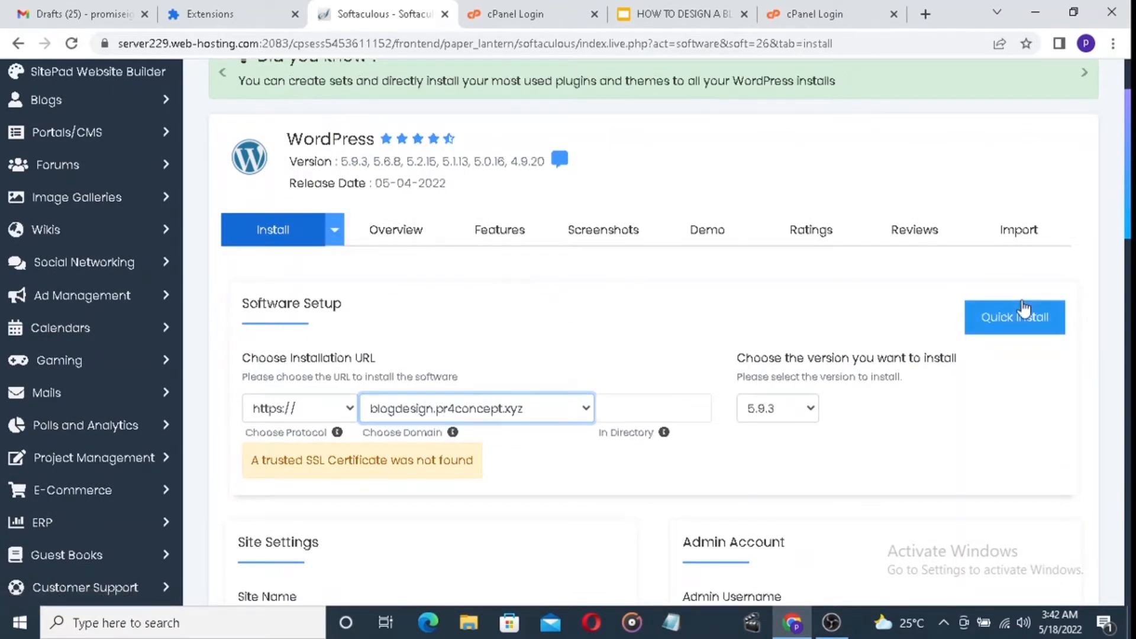
{"action": "left_click_drag", "start_coordinate": [1131, 198], "coordinate": [1131, 294]}
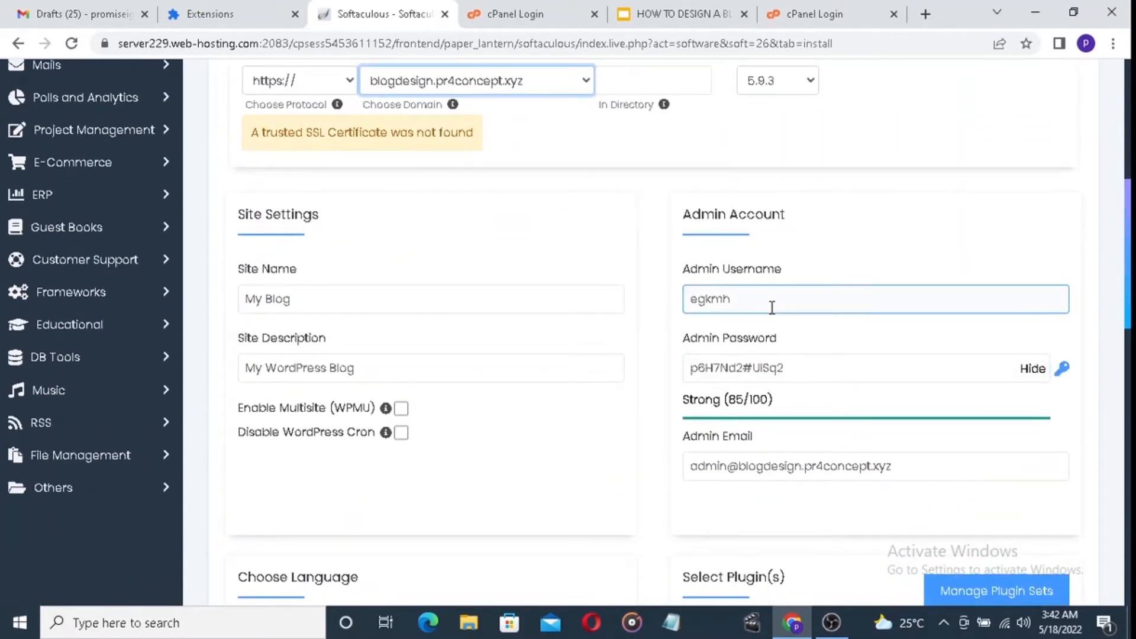
{"action": "left_click", "coordinate": [414, 311]}
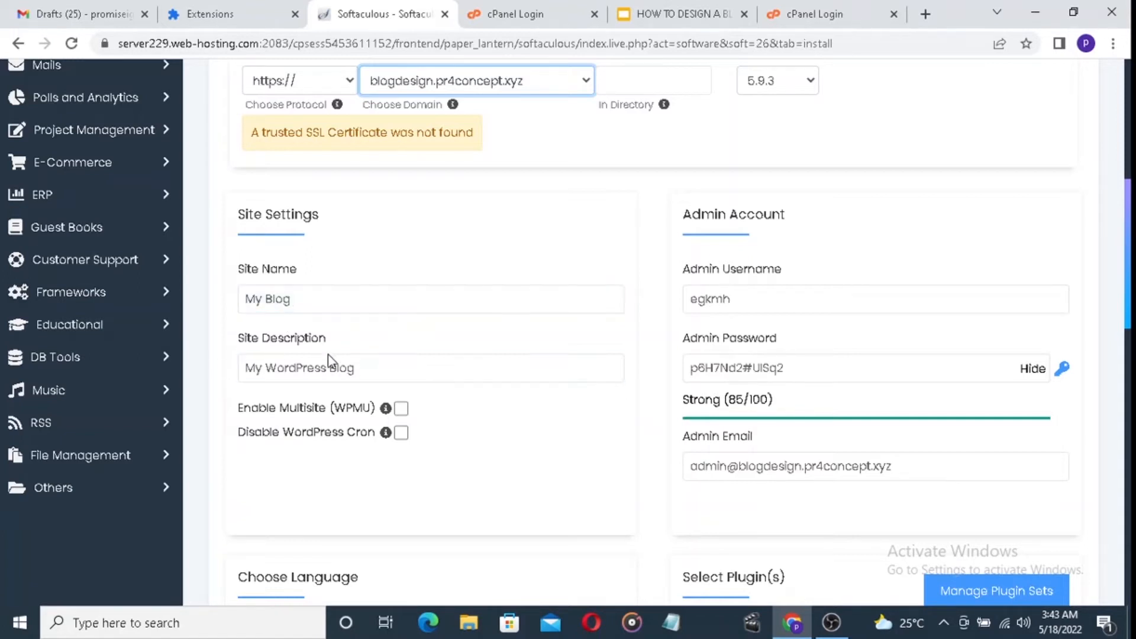
{"action": "left_click", "coordinate": [355, 368]}
{"action": "left_click", "coordinate": [711, 351]}
{"action": "left_click", "coordinate": [773, 302]}
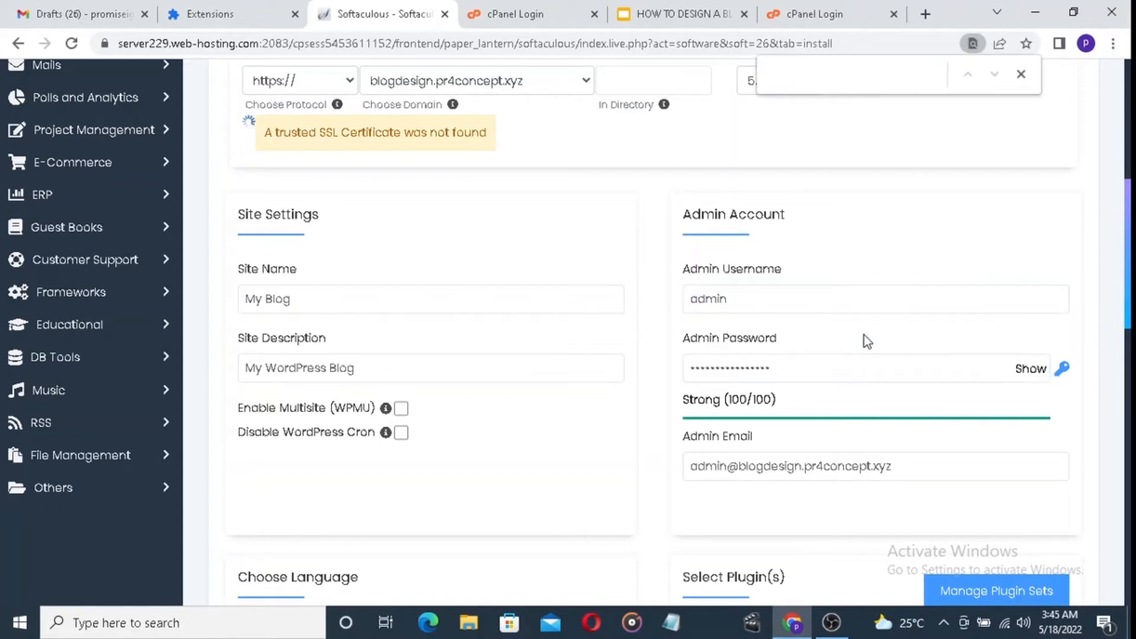
{"action": "left_click", "coordinate": [1021, 74]}
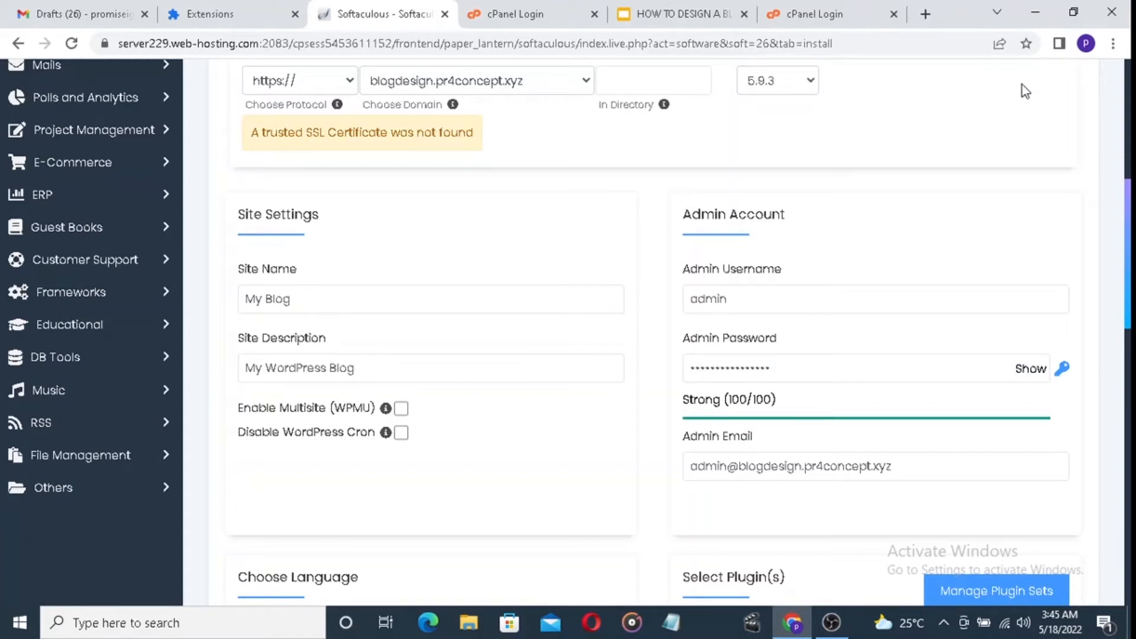
Review the admin username, password and email fields along with the site settings of the WordPress installation.
{"action": "left_click", "coordinate": [721, 299]}
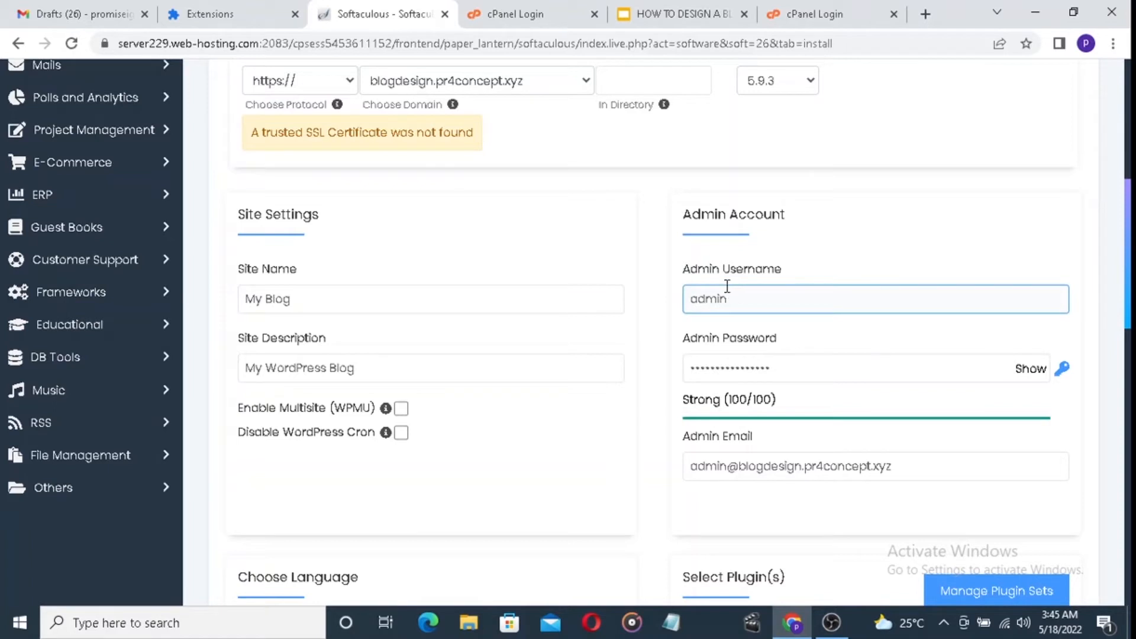
{"action": "left_click", "coordinate": [765, 371]}
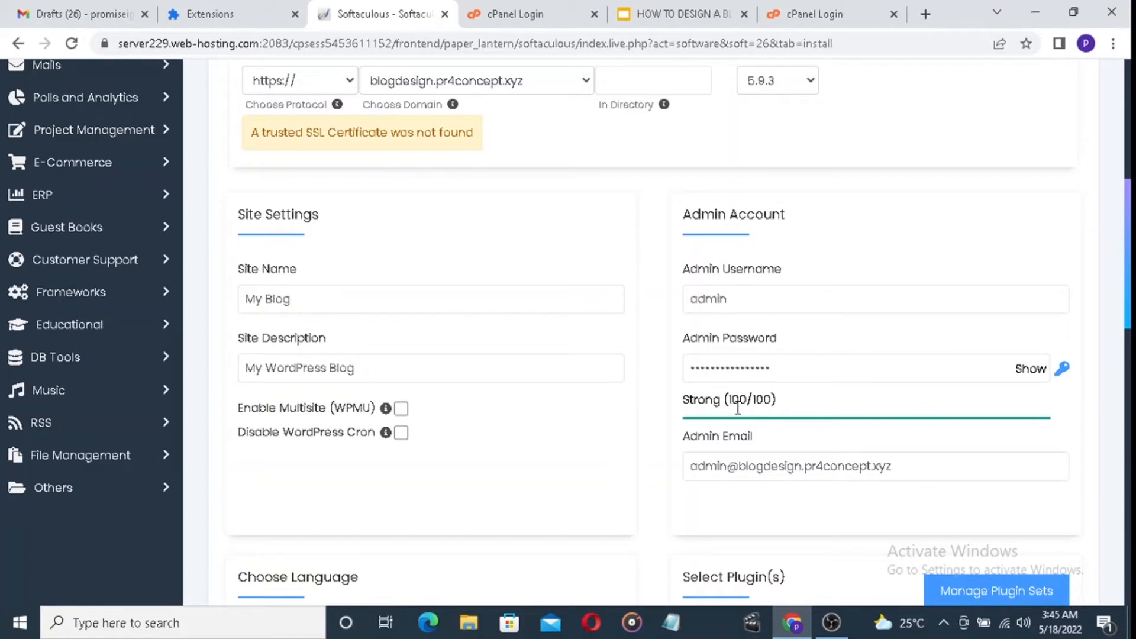
{"action": "left_click", "coordinate": [753, 463]}
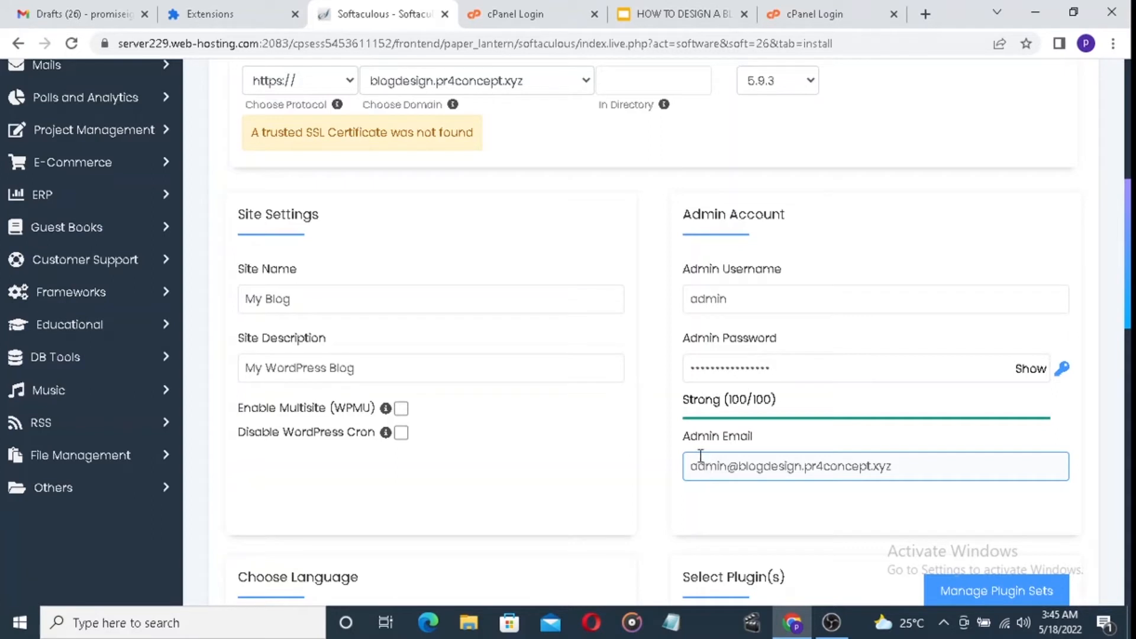
{"action": "left_click", "coordinate": [732, 468]}
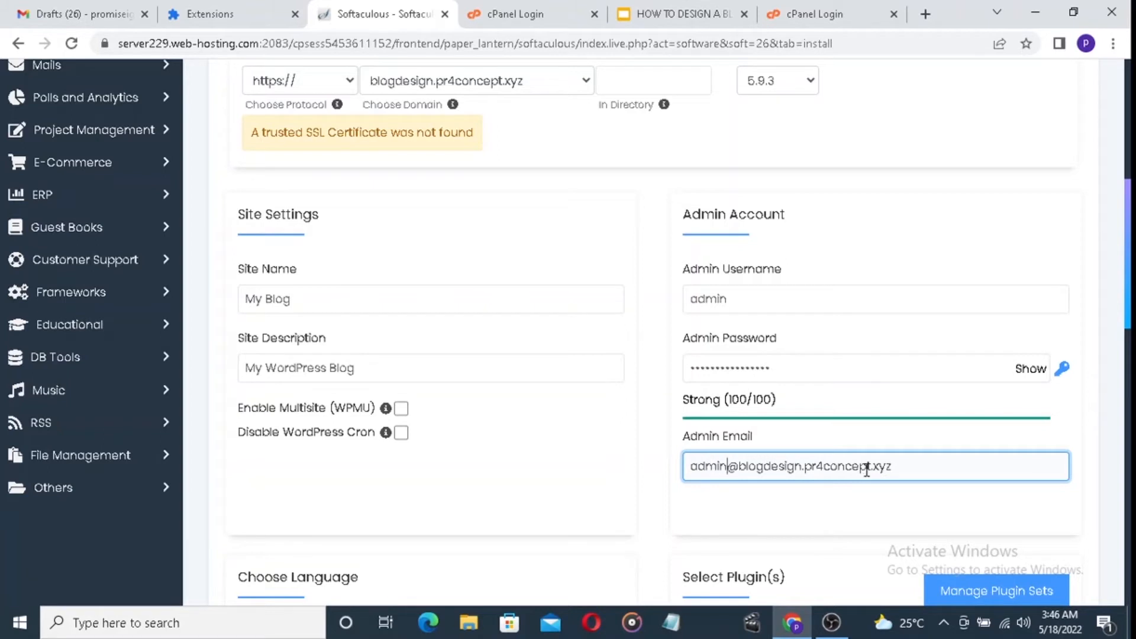
{"action": "left_click", "coordinate": [912, 468]}
{"action": "type", "text": "i"}
{"action": "left_click_drag", "start_coordinate": [1132, 323], "coordinate": [1131, 391]}
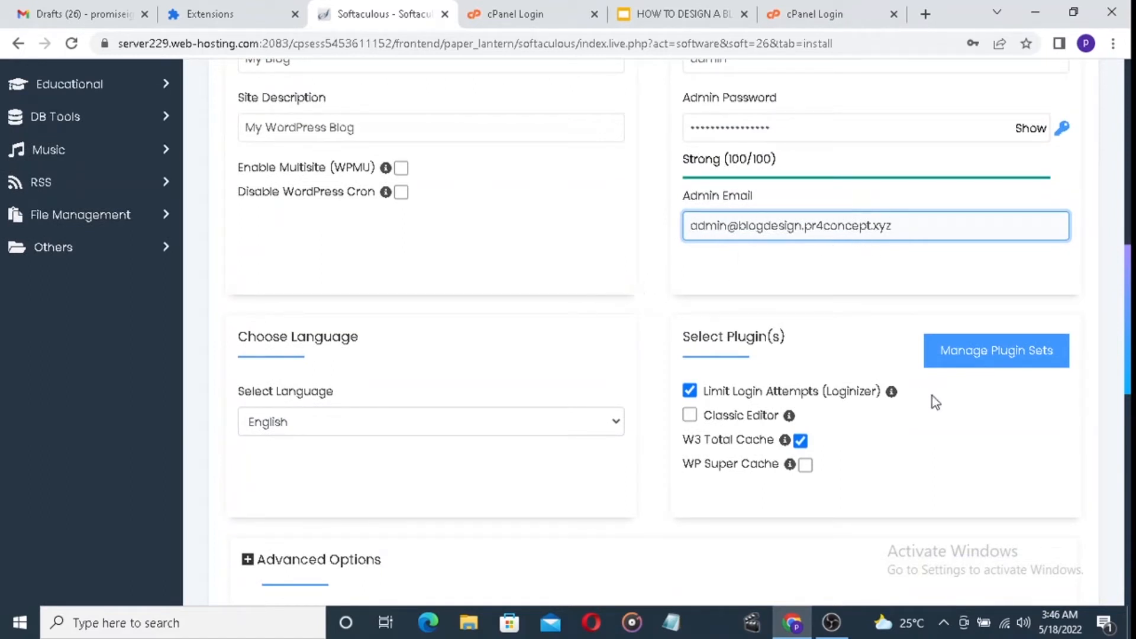
{"action": "scroll", "coordinate": [1131, 331], "scroll_direction": "up", "scroll_amount": 1}
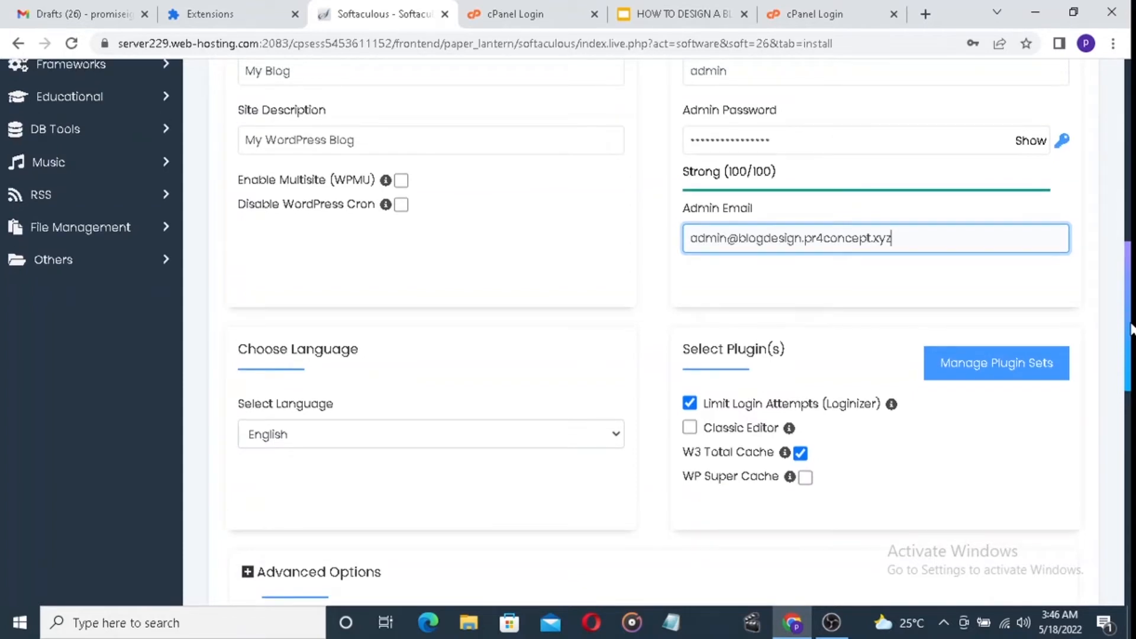
{"action": "scroll", "coordinate": [1131, 328], "scroll_direction": "up", "scroll_amount": 1}
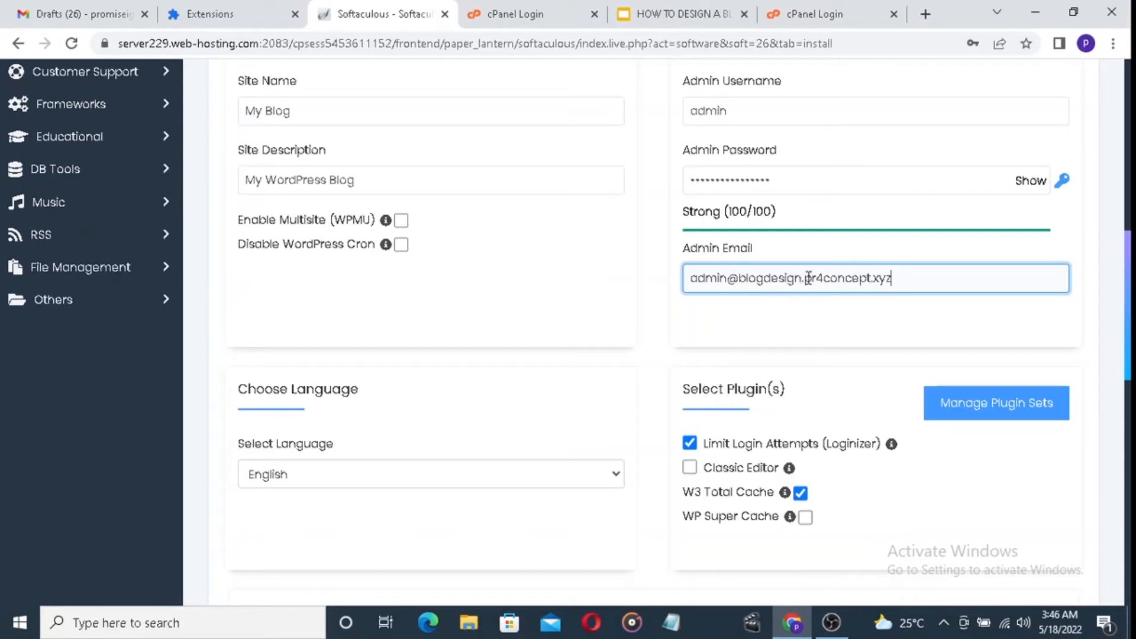
{"action": "scroll", "coordinate": [1132, 288], "scroll_direction": "up", "scroll_amount": 1}
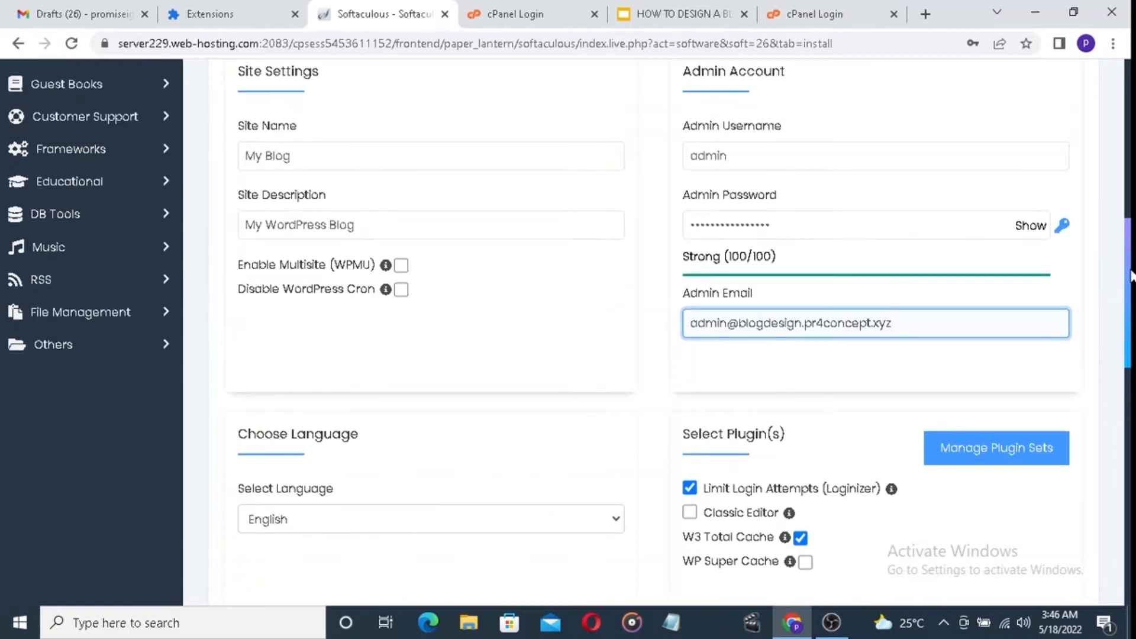
Include the Classic Editor plugin in the WordPress installation.
{"action": "scroll", "coordinate": [1131, 288], "scroll_direction": "down", "scroll_amount": 1}
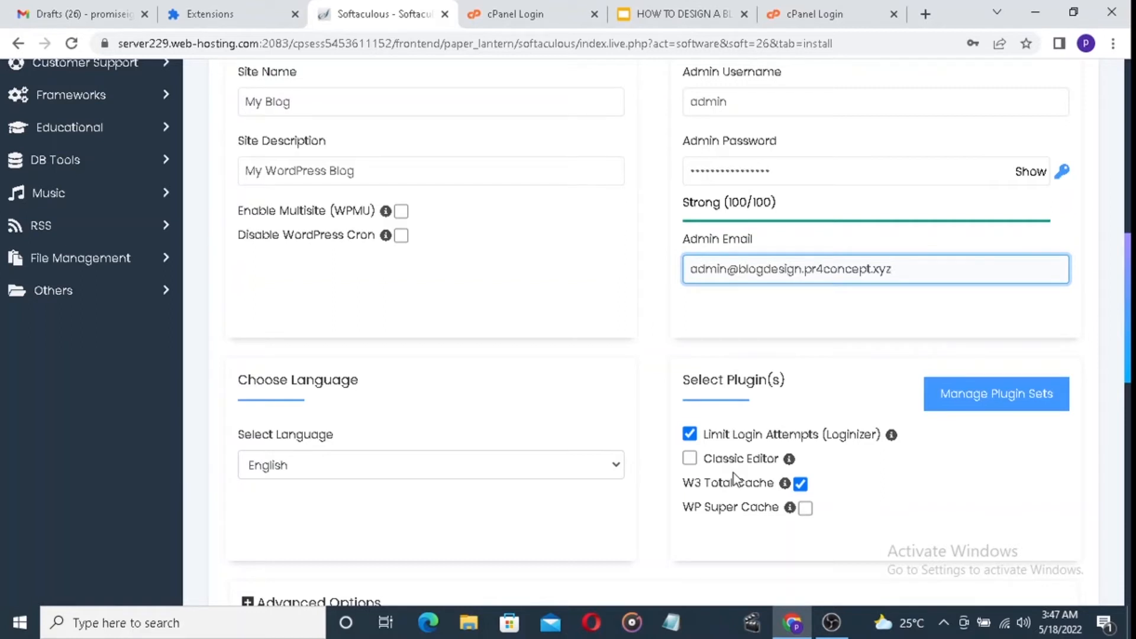
{"action": "left_click", "coordinate": [689, 460]}
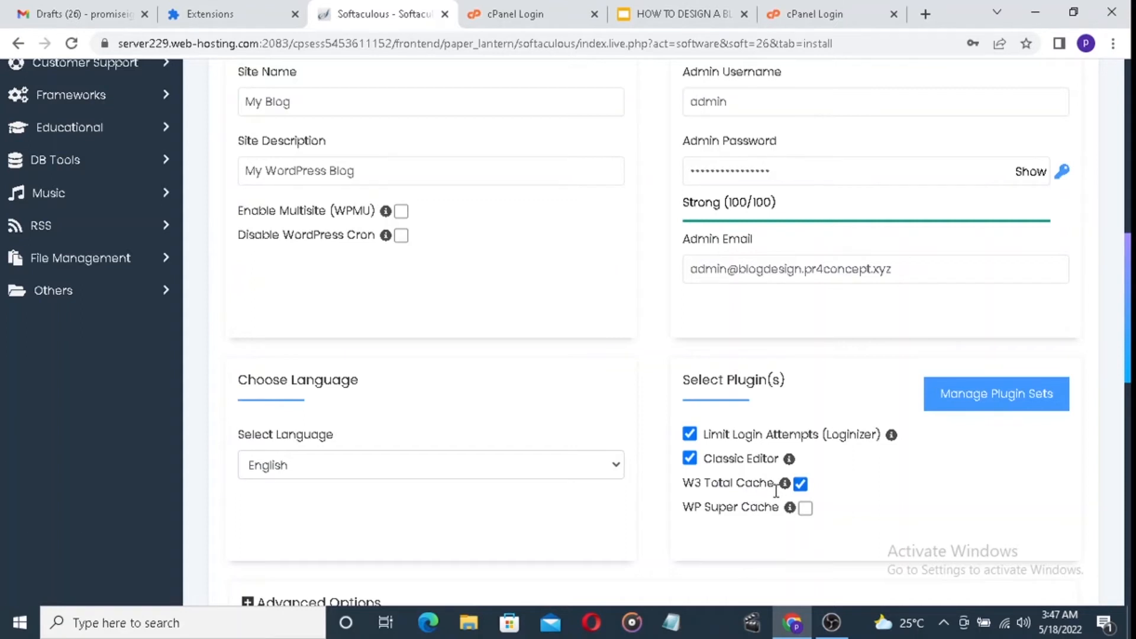
{"action": "mouse_move", "coordinate": [785, 487]}
Preview the Blog page of the Rugby theme, select that theme for the installation and agree to use its demo images.
{"action": "left_click_drag", "start_coordinate": [1131, 309], "coordinate": [1132, 444]}
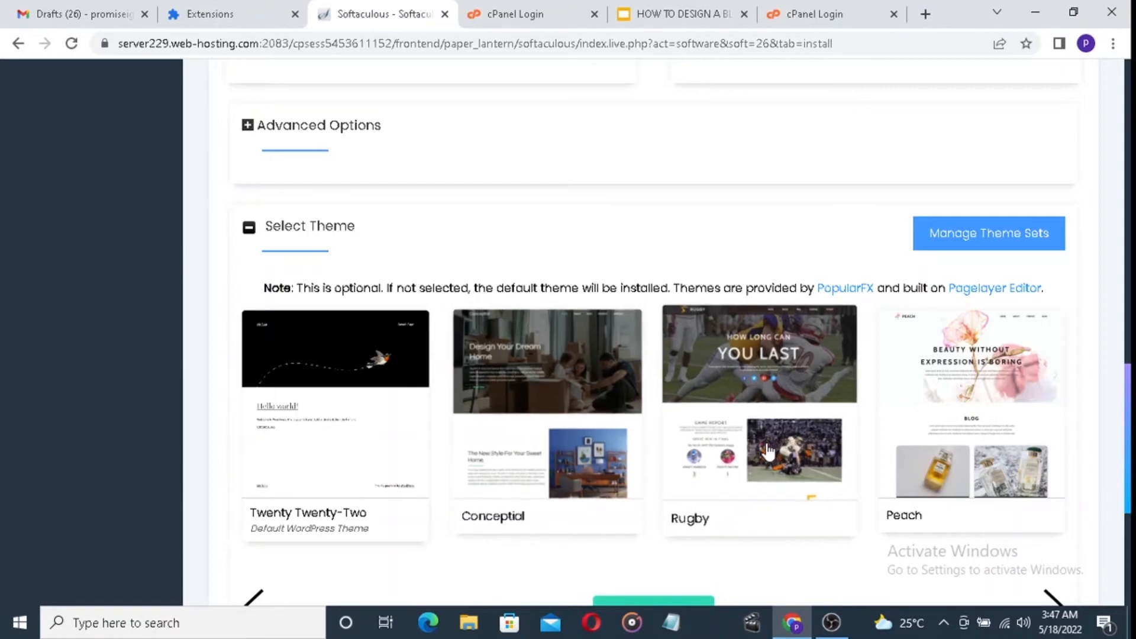
{"action": "left_click", "coordinate": [749, 408]}
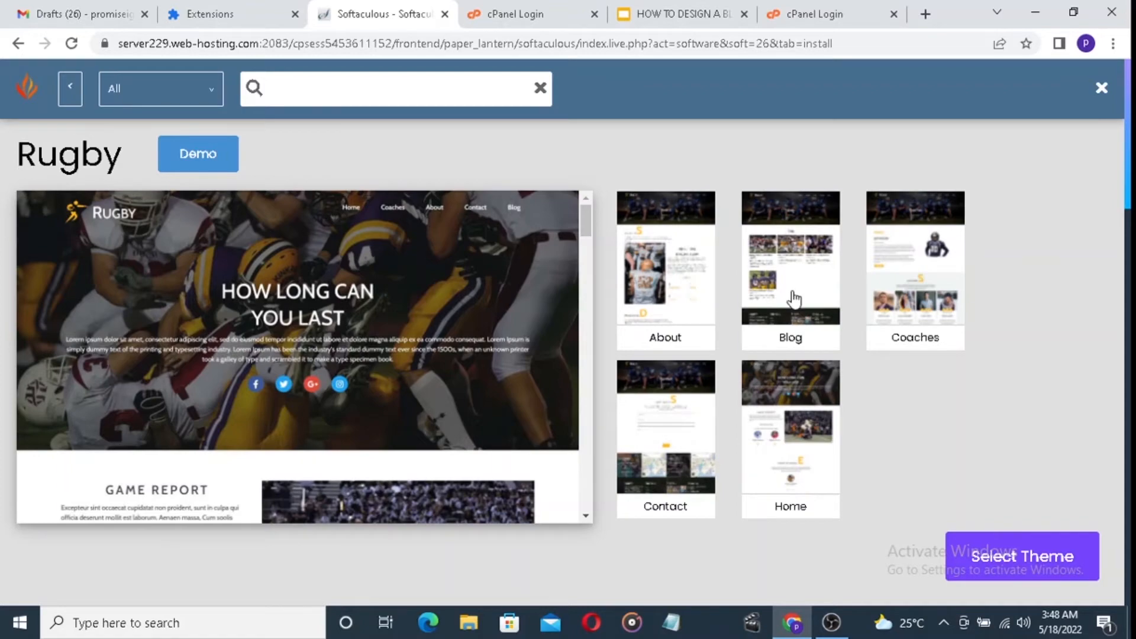
{"action": "left_click", "coordinate": [794, 299]}
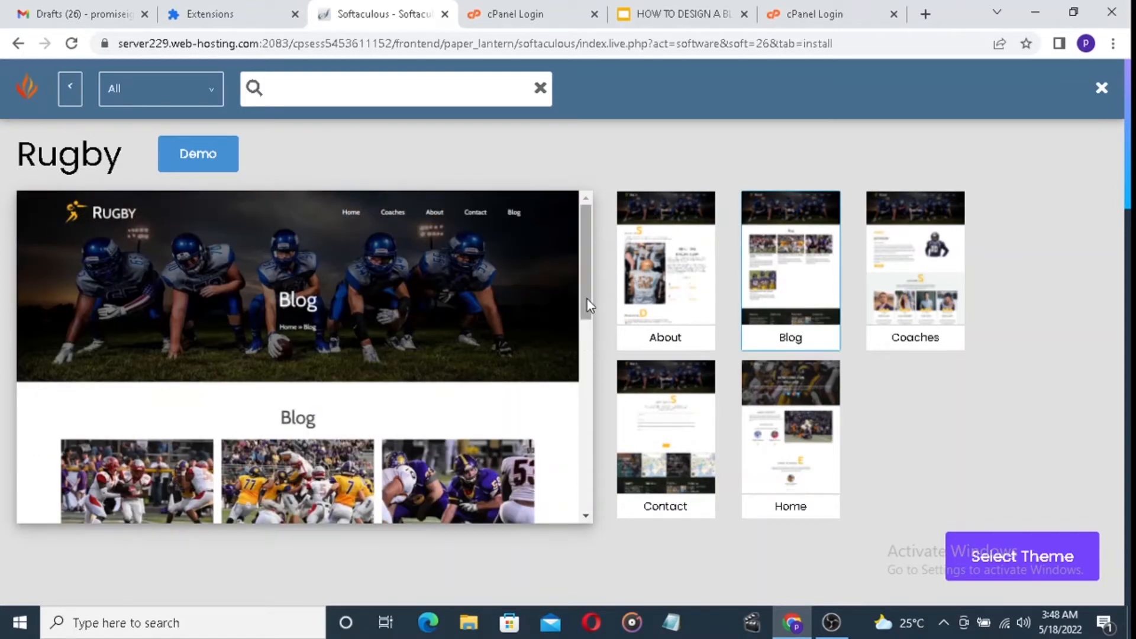
{"action": "left_click_drag", "start_coordinate": [587, 300], "coordinate": [587, 396]}
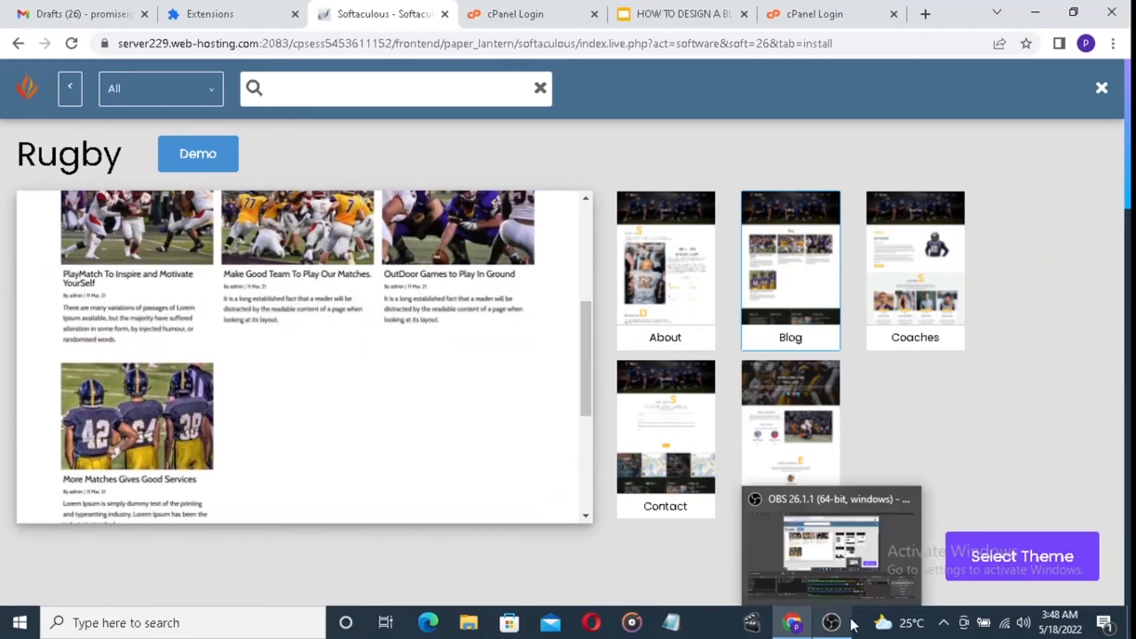
{"action": "left_click", "coordinate": [995, 561]}
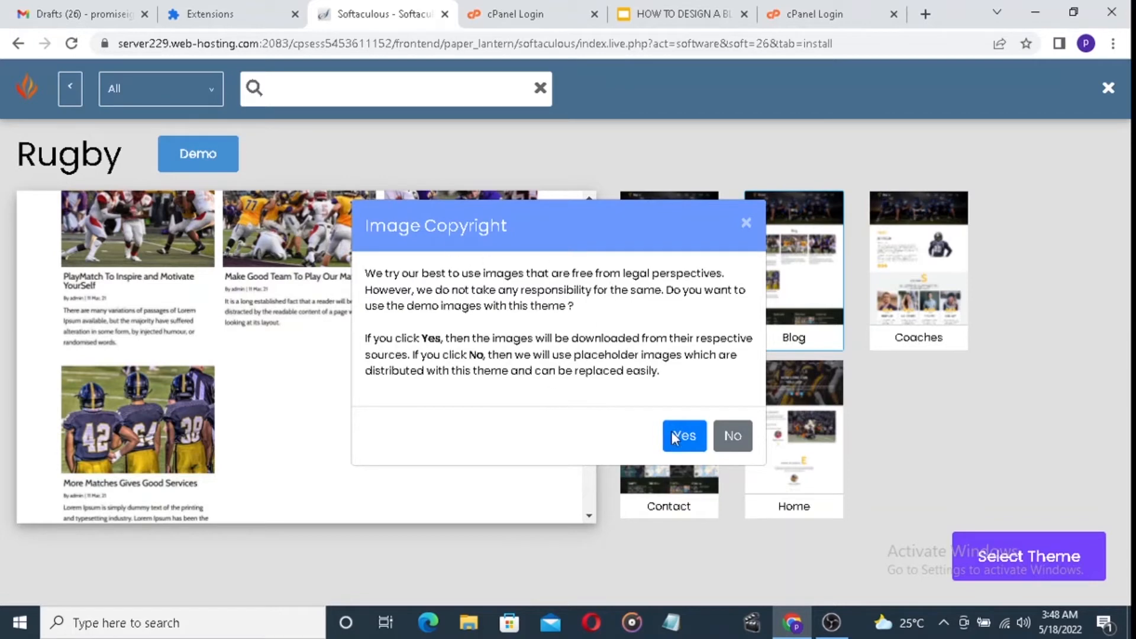
{"action": "left_click", "coordinate": [685, 438]}
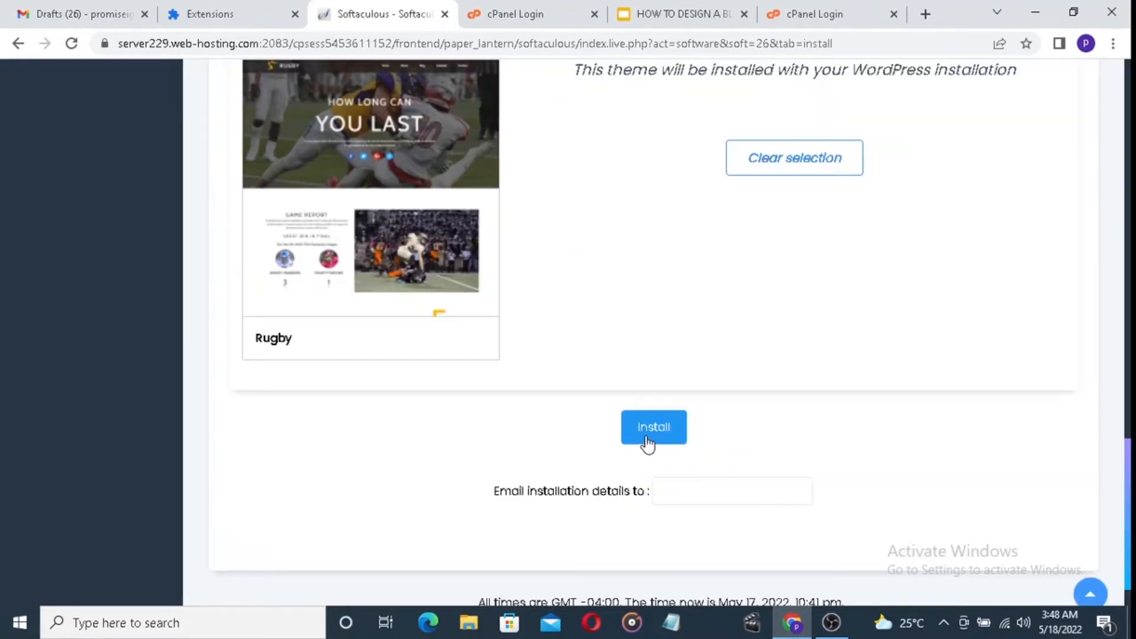
Fill in the email address that should receive the installation details, using the saved suggestion.
{"action": "left_click", "coordinate": [711, 493]}
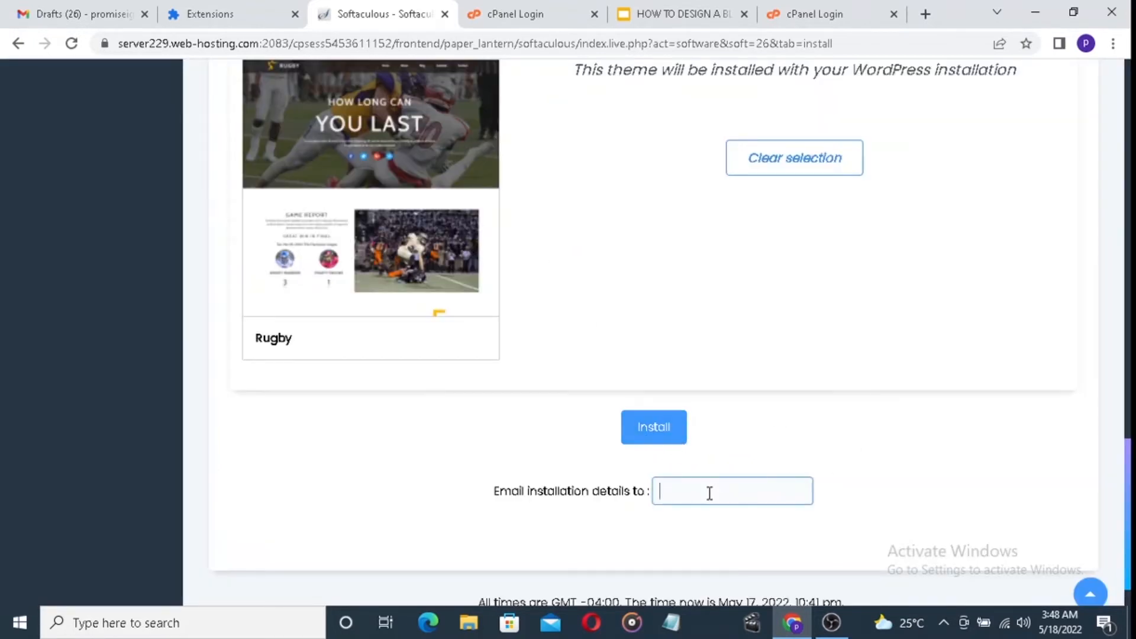
{"action": "left_click", "coordinate": [711, 493]}
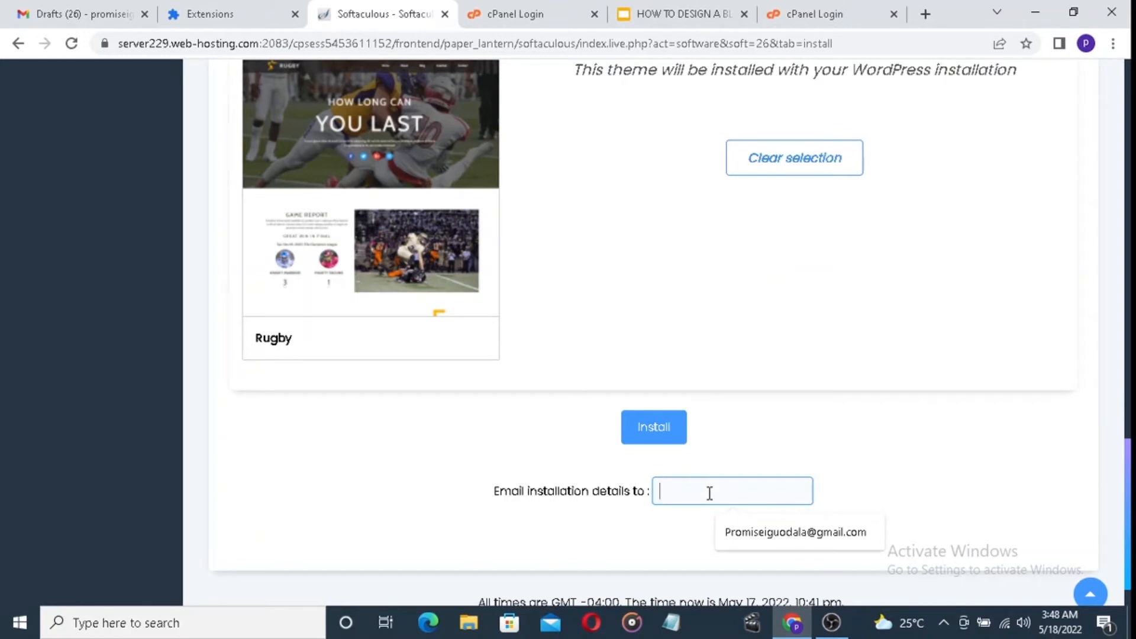
{"action": "left_click", "coordinate": [744, 532]}
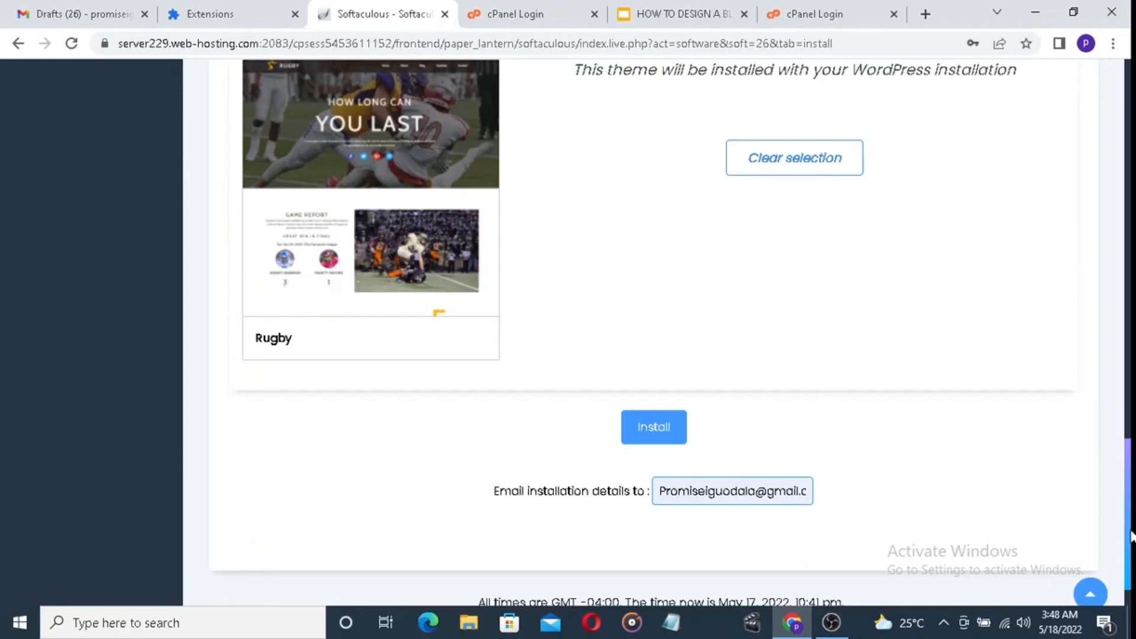
Recheck the software setup and admin settings, start the WordPress installation and follow its progress.
{"action": "left_click_drag", "start_coordinate": [1132, 531], "coordinate": [1132, 255]}
{"action": "left_click", "coordinate": [735, 231]}
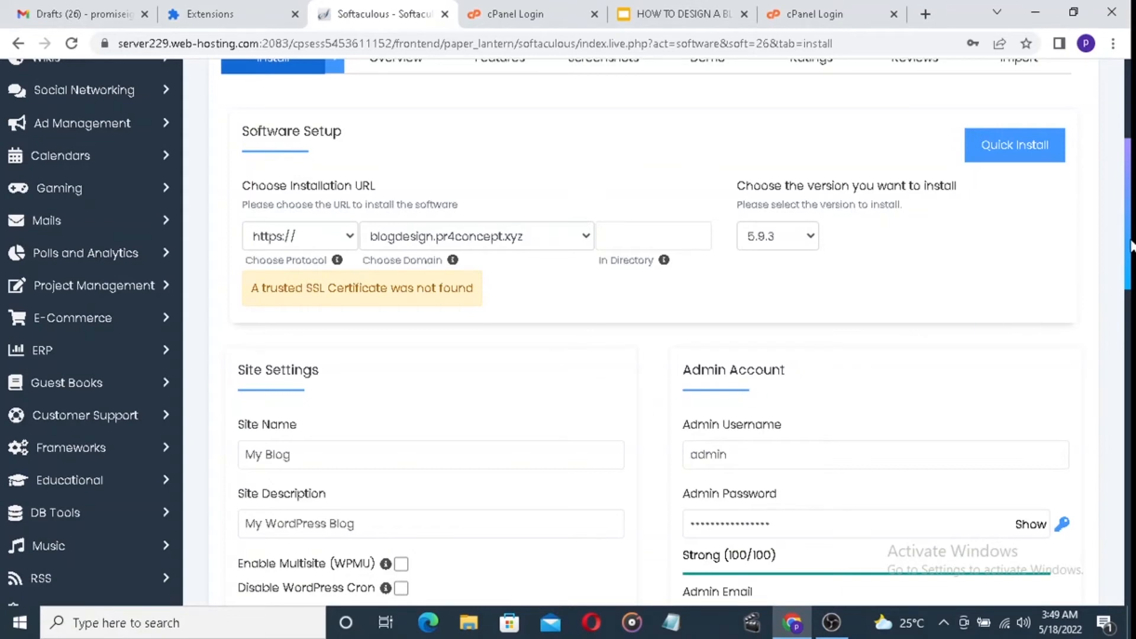
{"action": "left_click_drag", "start_coordinate": [1131, 246], "coordinate": [1131, 583]}
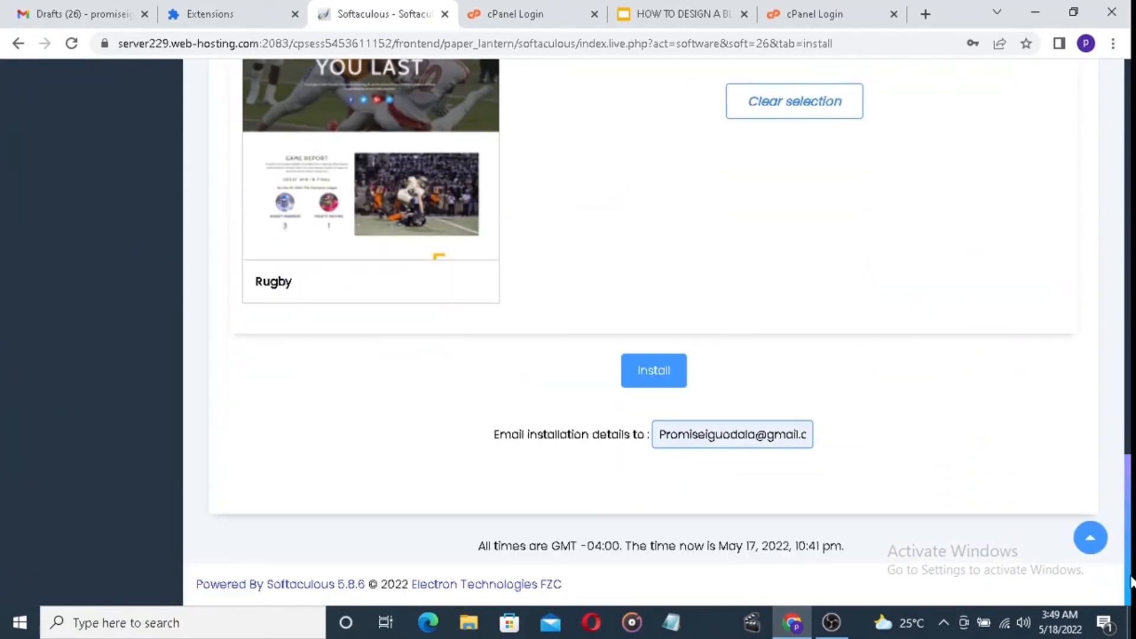
{"action": "left_click", "coordinate": [651, 374]}
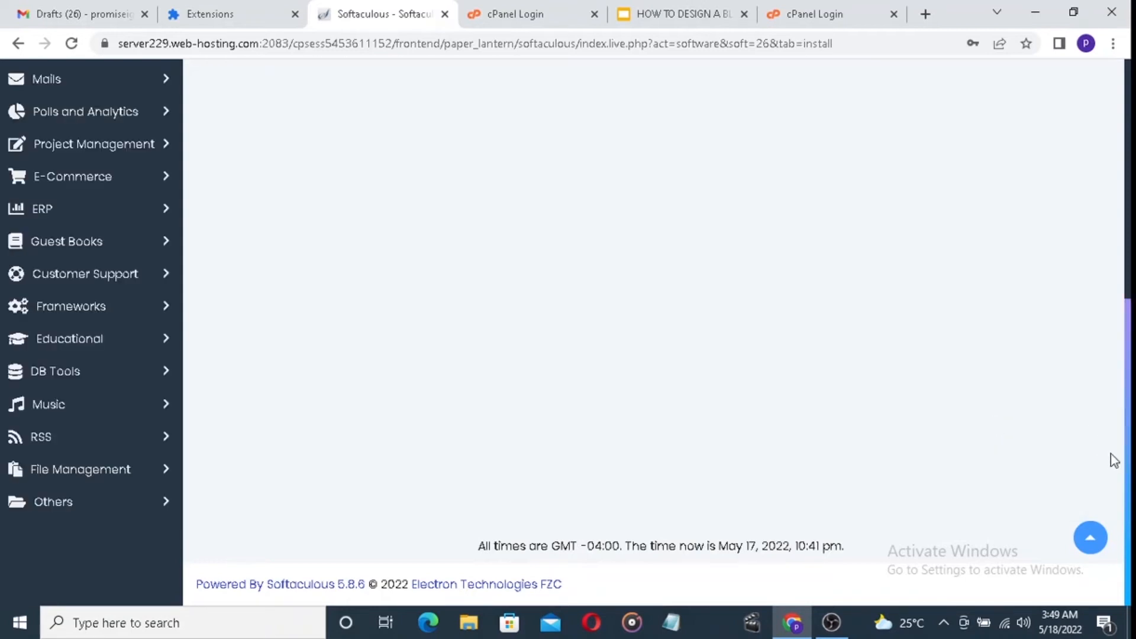
{"action": "left_click_drag", "start_coordinate": [1130, 510], "coordinate": [1132, 396]}
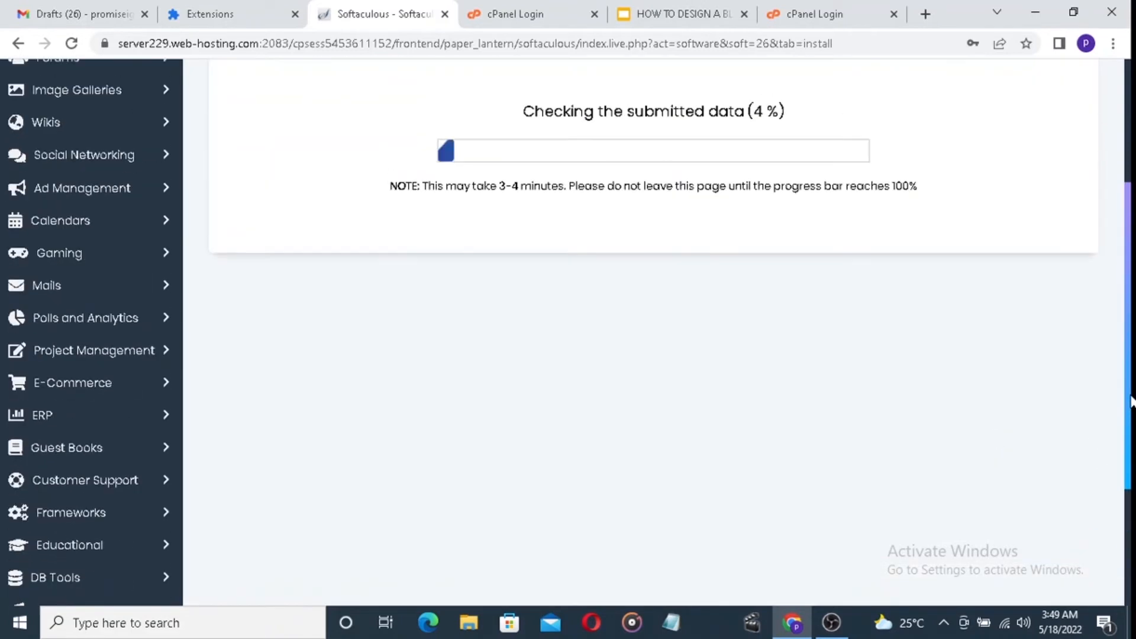
{"action": "scroll", "coordinate": [829, 318], "scroll_direction": "up", "scroll_amount": 1}
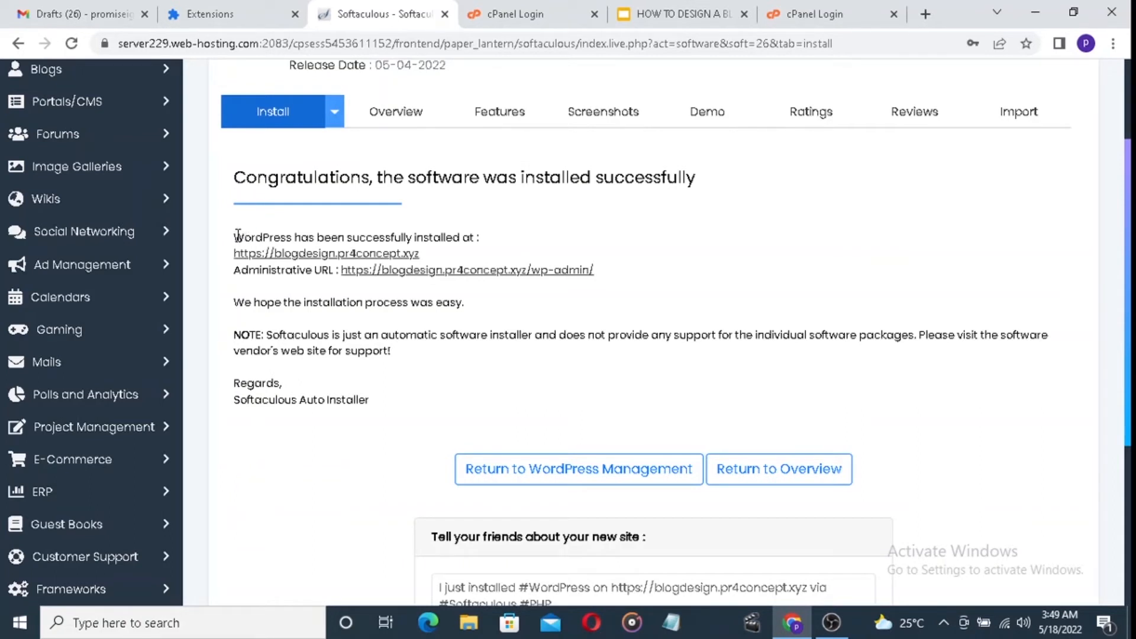
Try copying the installation message with the site and admin URLs into a blank Notepad document, undo the paste and return to Softaculous.
{"action": "left_click_drag", "start_coordinate": [234, 238], "coordinate": [400, 363]}
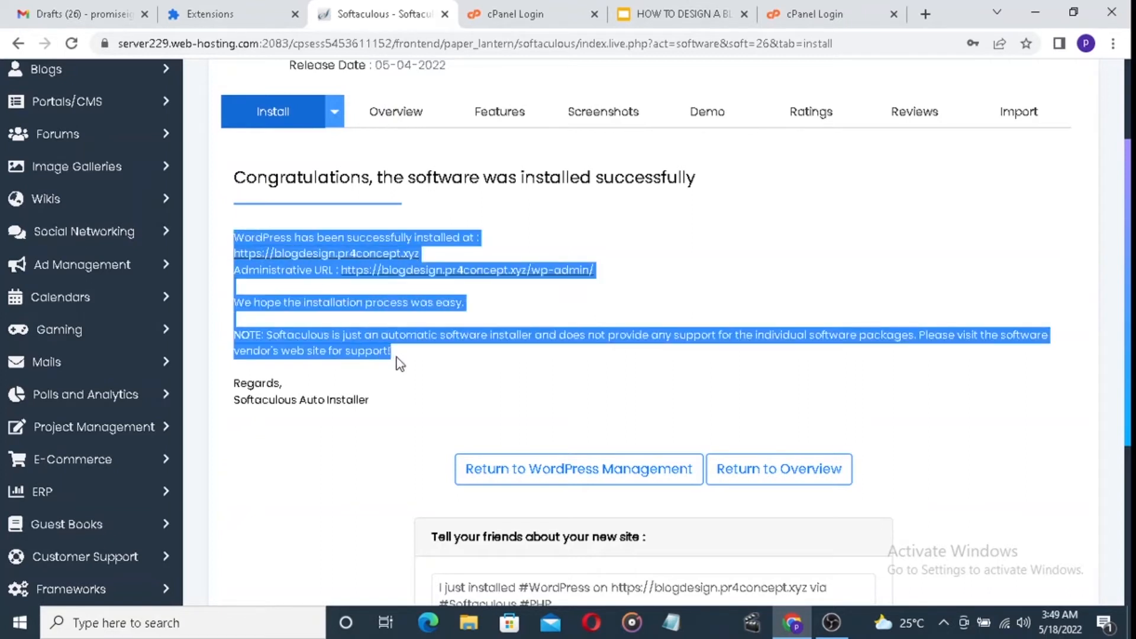
{"action": "right_click", "coordinate": [399, 363]}
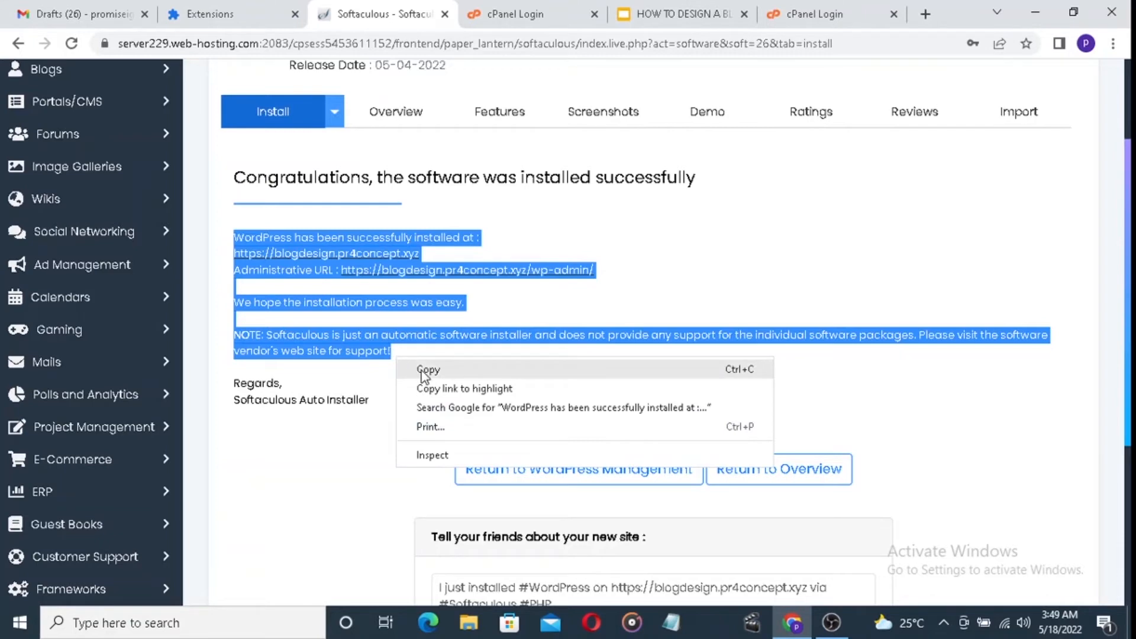
{"action": "left_click", "coordinate": [422, 370]}
{"action": "left_click", "coordinate": [425, 377]}
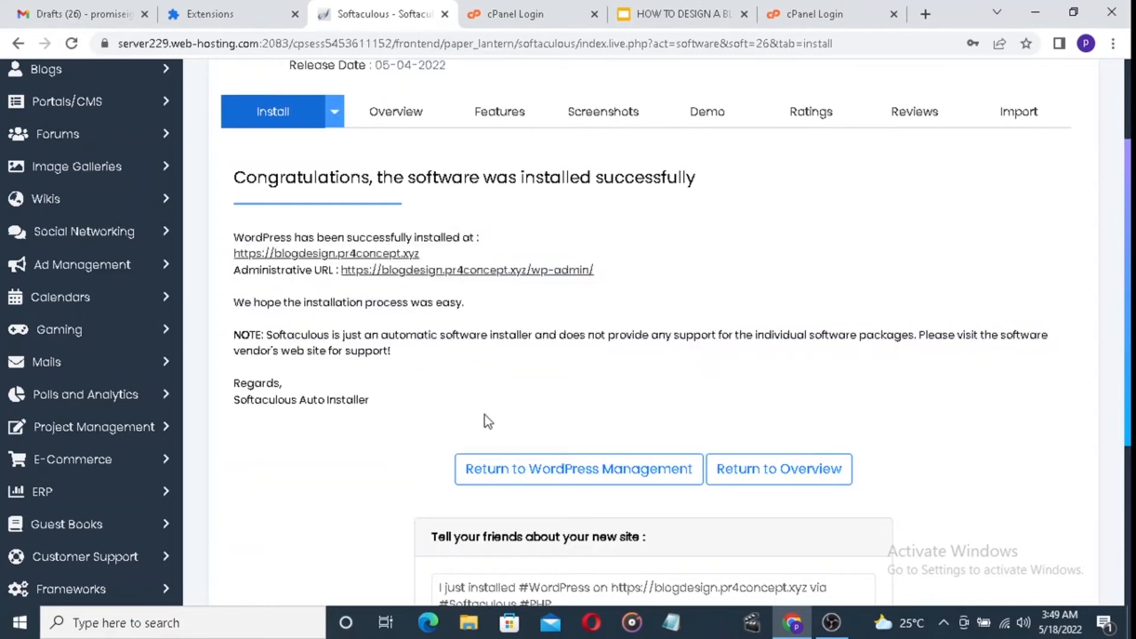
{"action": "left_click", "coordinate": [679, 625]}
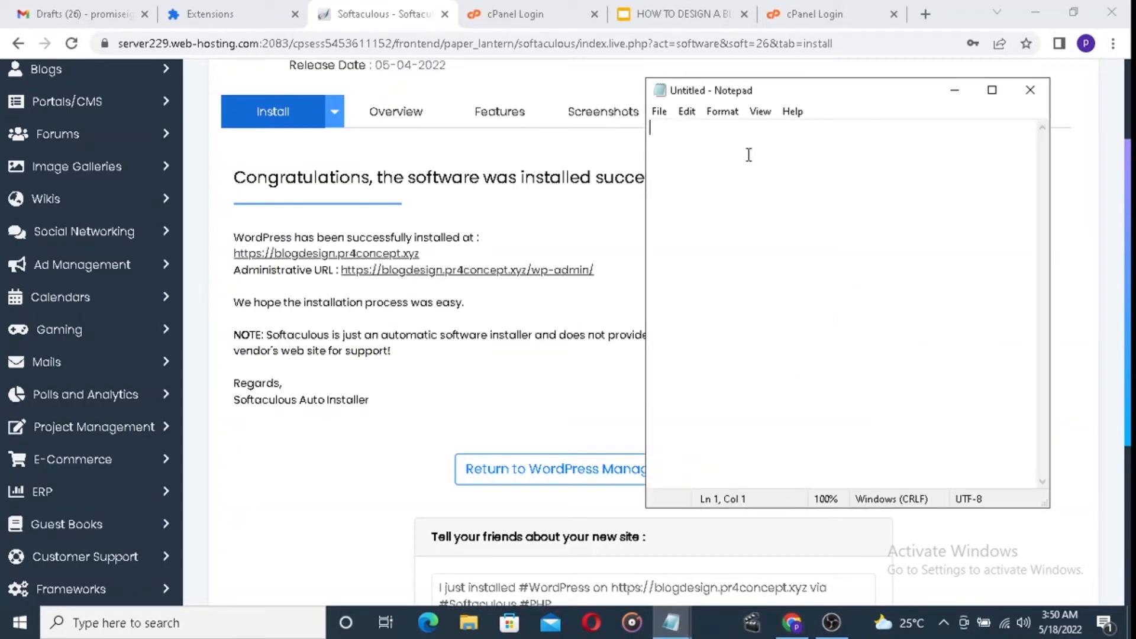
{"action": "key", "text": "ctrl+v"}
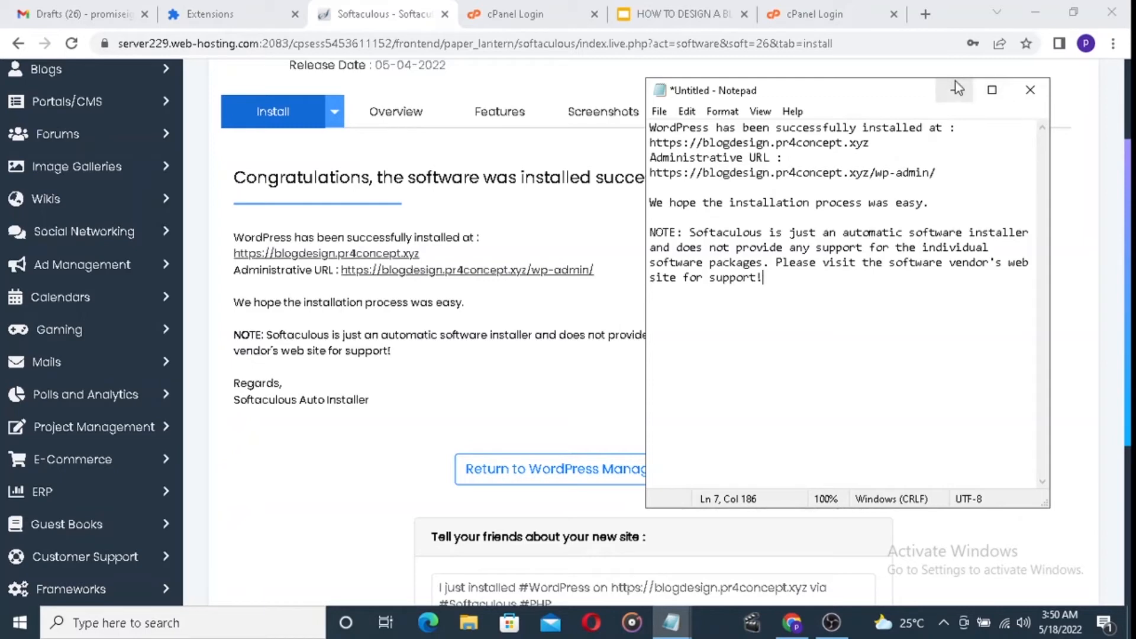
{"action": "key", "text": "ctrl+z"}
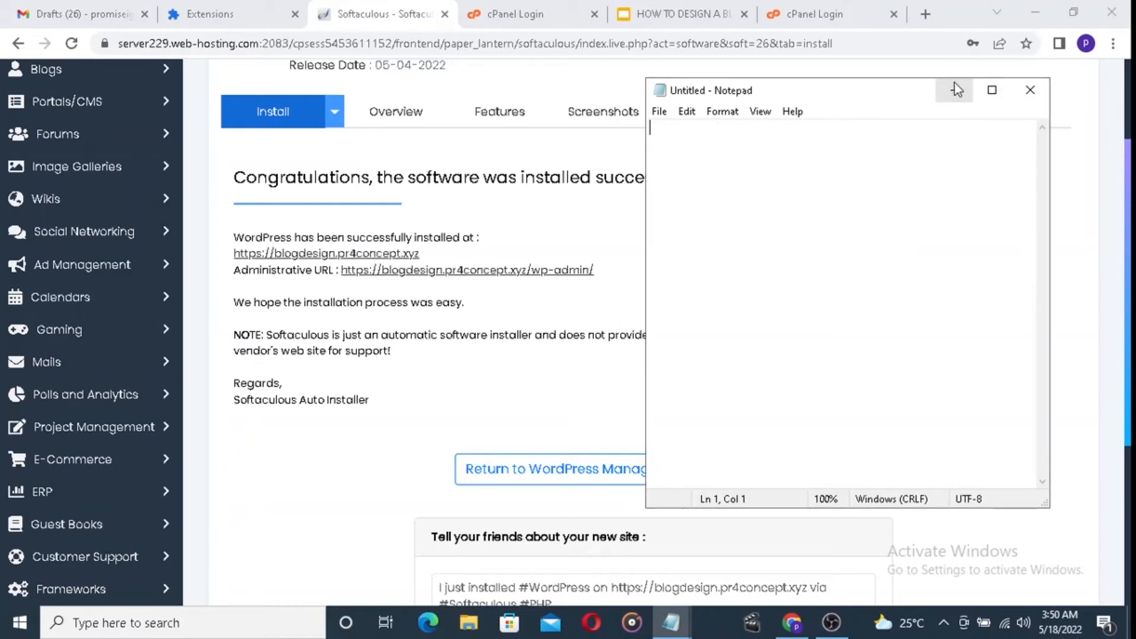
{"action": "left_click", "coordinate": [954, 84]}
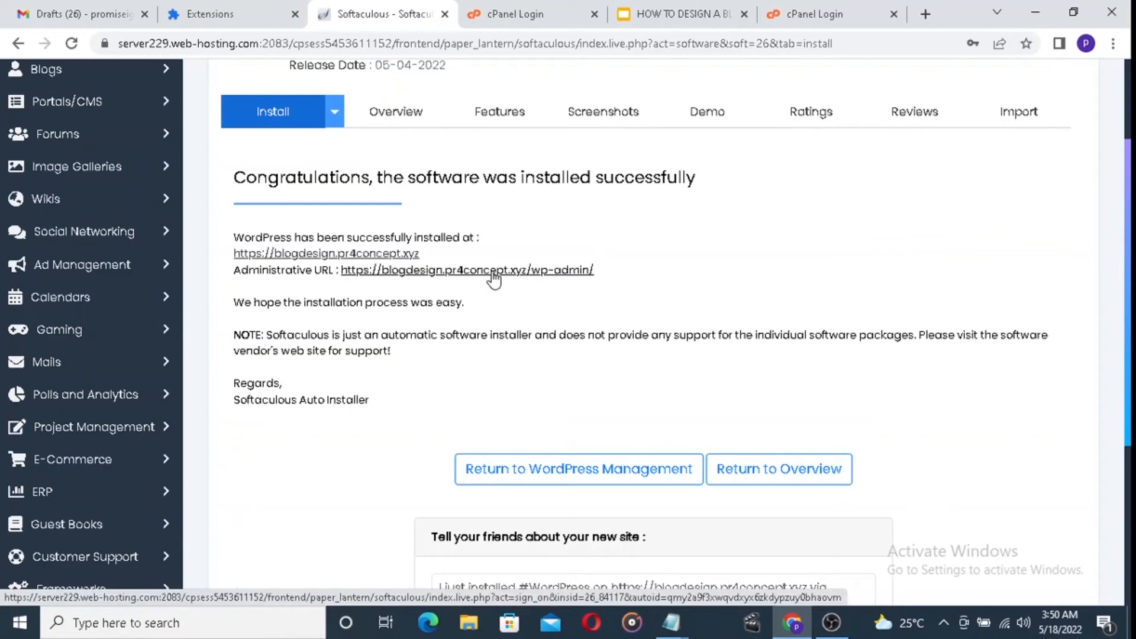
Open the installed site's URL in a new tab and proceed to blogdesign.pr4concept.xyz past the browser's privacy warning.
{"action": "right_click", "coordinate": [436, 273]}
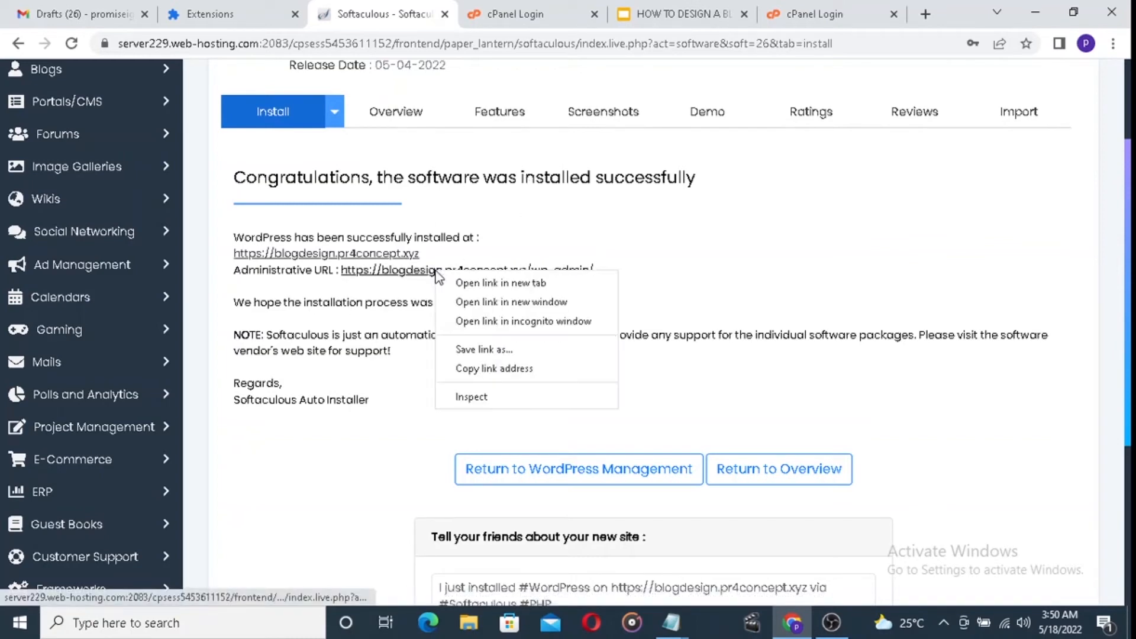
{"action": "left_click", "coordinate": [610, 203]}
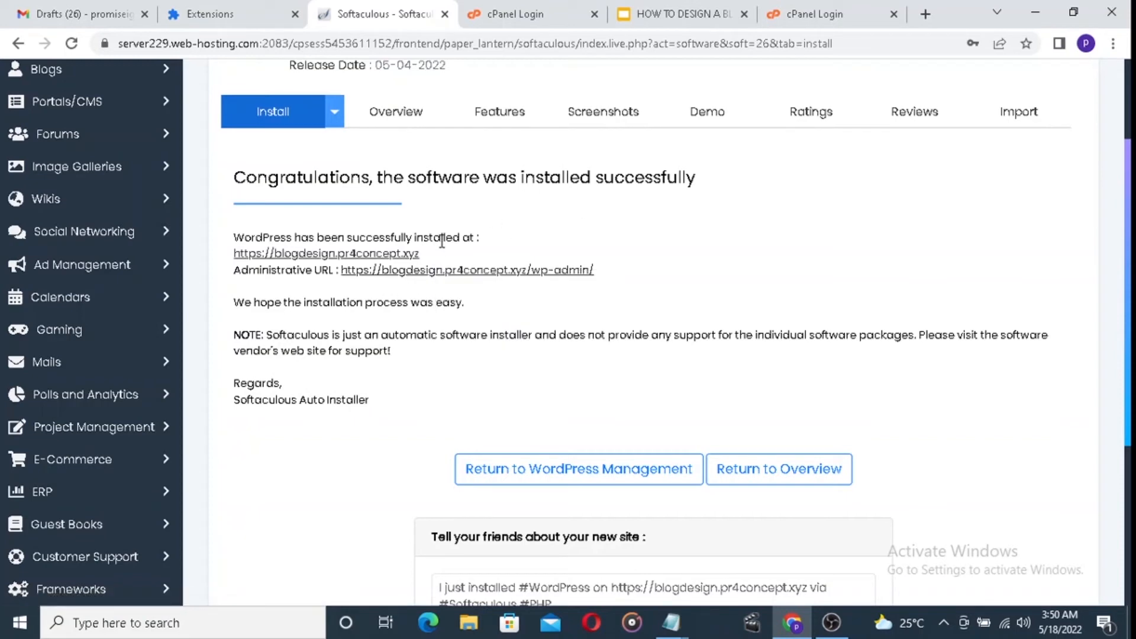
{"action": "right_click", "coordinate": [332, 260]}
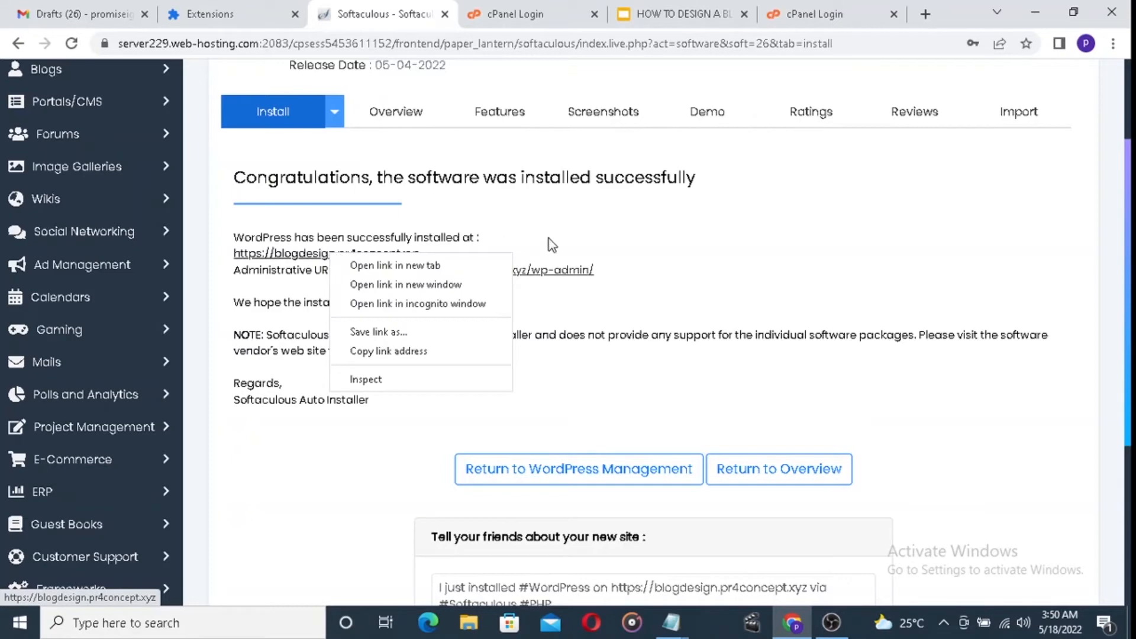
{"action": "left_click", "coordinate": [399, 266]}
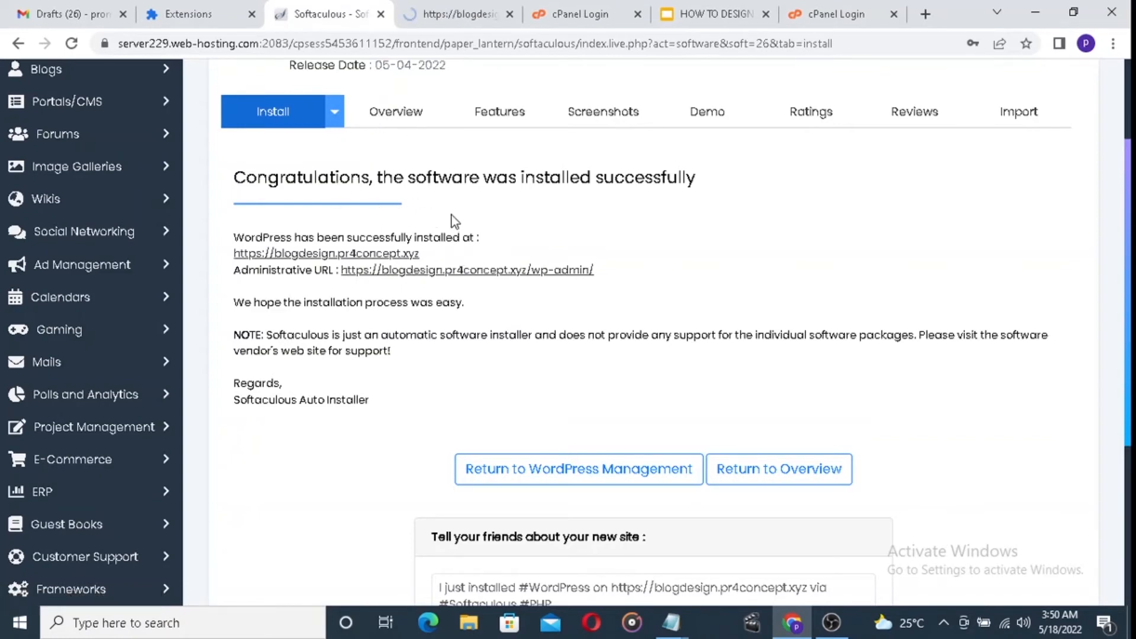
{"action": "left_click", "coordinate": [458, 22]}
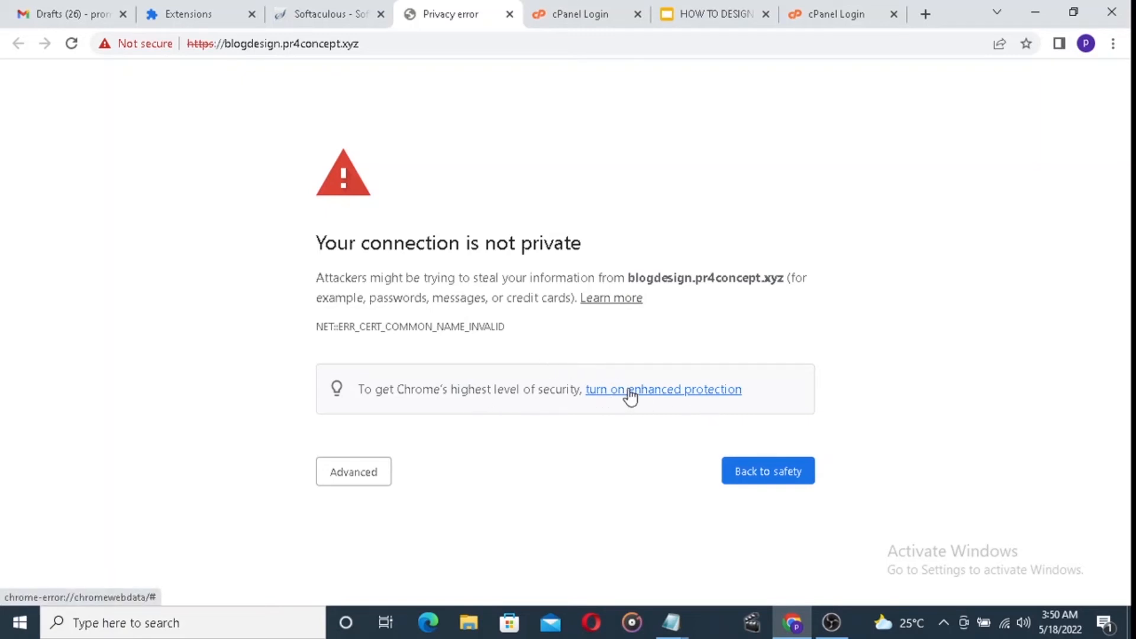
{"action": "left_click", "coordinate": [372, 473]}
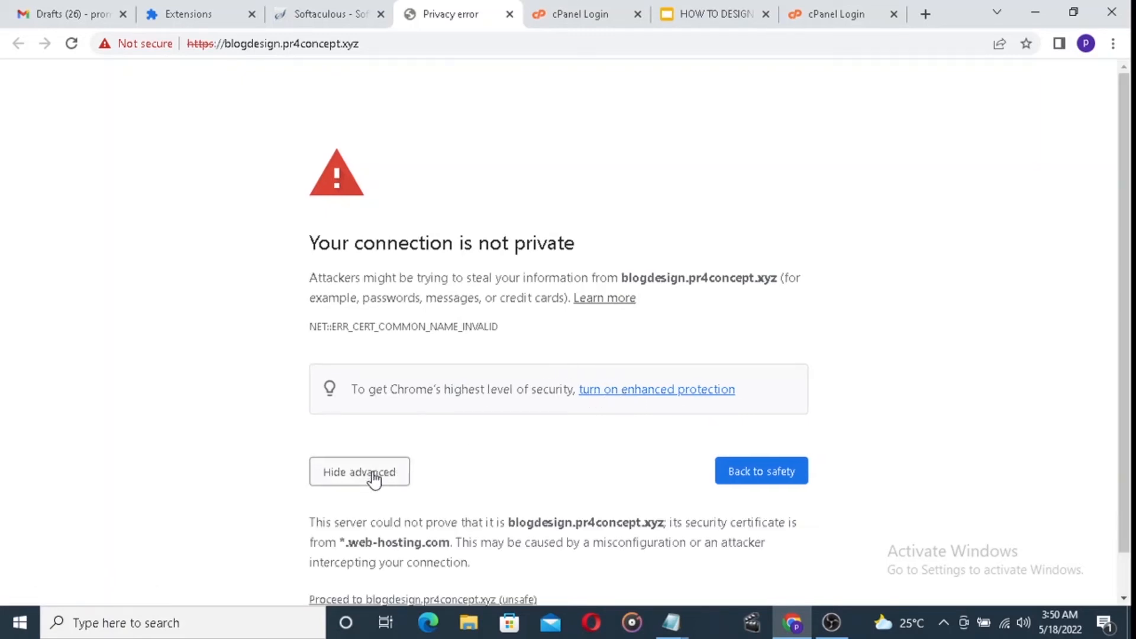
{"action": "left_click_drag", "start_coordinate": [1129, 348], "coordinate": [1128, 467]}
{"action": "left_click", "coordinate": [479, 556]}
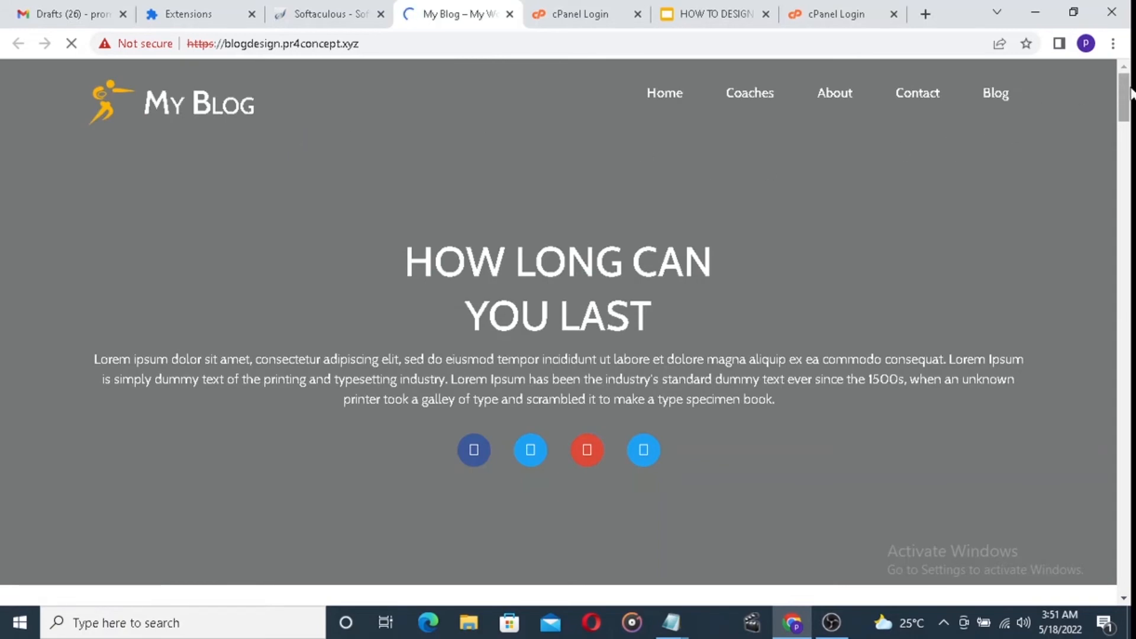
Look over the new blog's homepage, from the header and navigation down to the Service section and back to About Us.
{"action": "left_click_drag", "start_coordinate": [1130, 95], "coordinate": [1091, 101]}
{"action": "mouse_move", "coordinate": [1129, 102]}
{"action": "left_mouse_down"}
{"action": "mouse_move", "coordinate": [1130, 426]}
{"action": "mouse_move", "coordinate": [1124, 90]}
{"action": "left_mouse_up"}
{"action": "key", "text": "ctrl+f"}
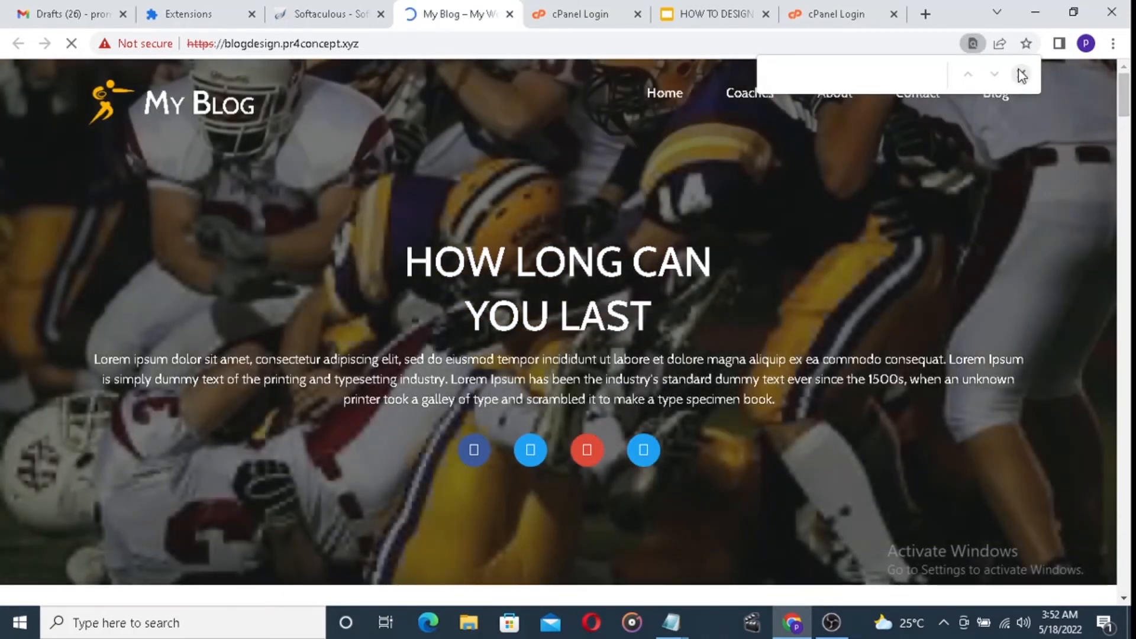
{"action": "left_click", "coordinate": [1022, 77]}
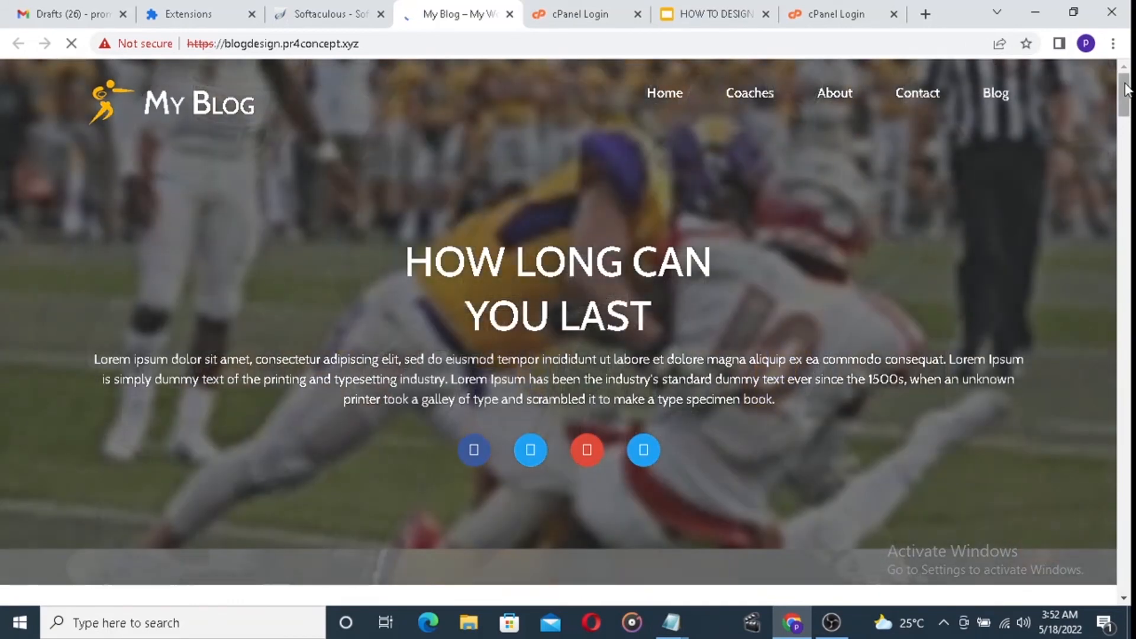
{"action": "mouse_move", "coordinate": [1129, 95]}
{"action": "left_mouse_down"}
{"action": "mouse_move", "coordinate": [1130, 404]}
{"action": "mouse_move", "coordinate": [1129, 86]}
{"action": "left_mouse_up"}
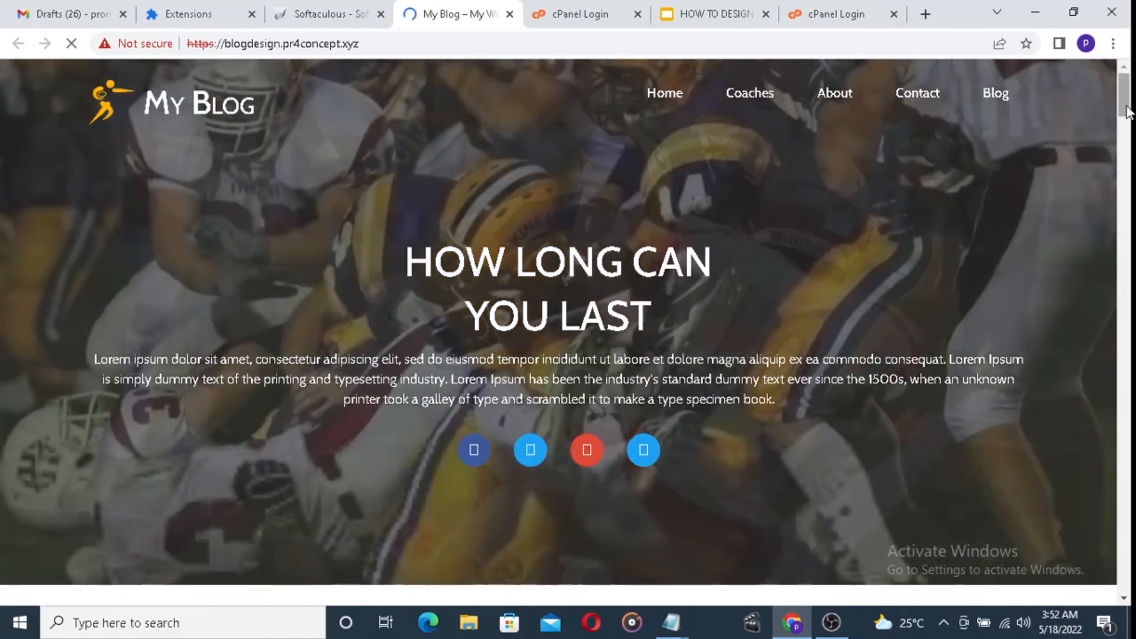
{"action": "left_click_drag", "start_coordinate": [1127, 113], "coordinate": [1131, 368]}
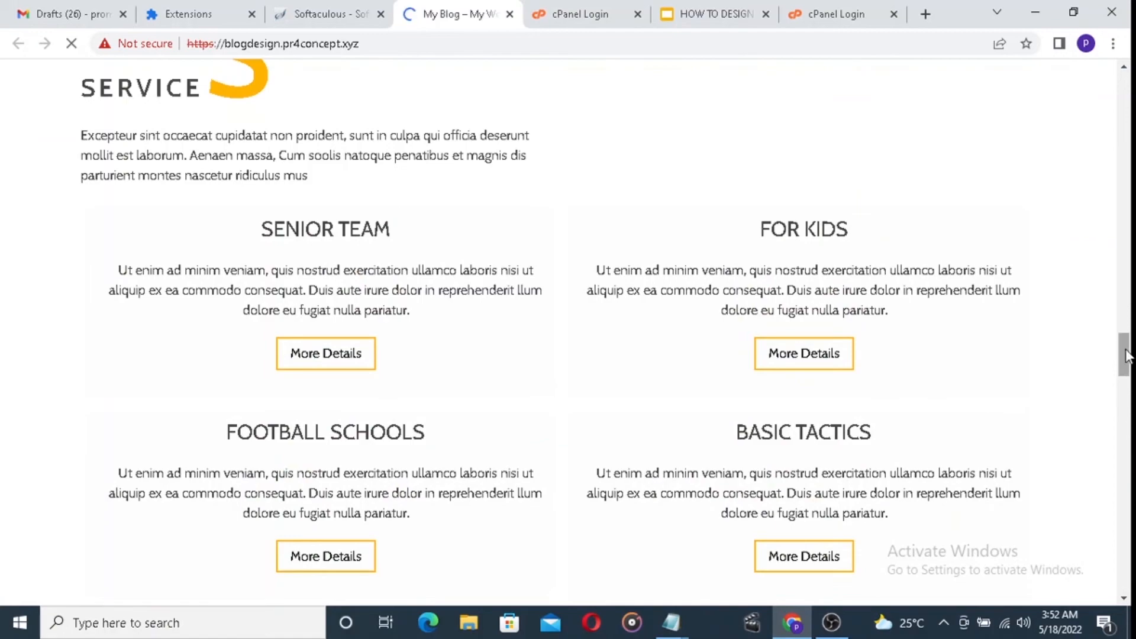
{"action": "left_click_drag", "start_coordinate": [1131, 339], "coordinate": [1127, 214]}
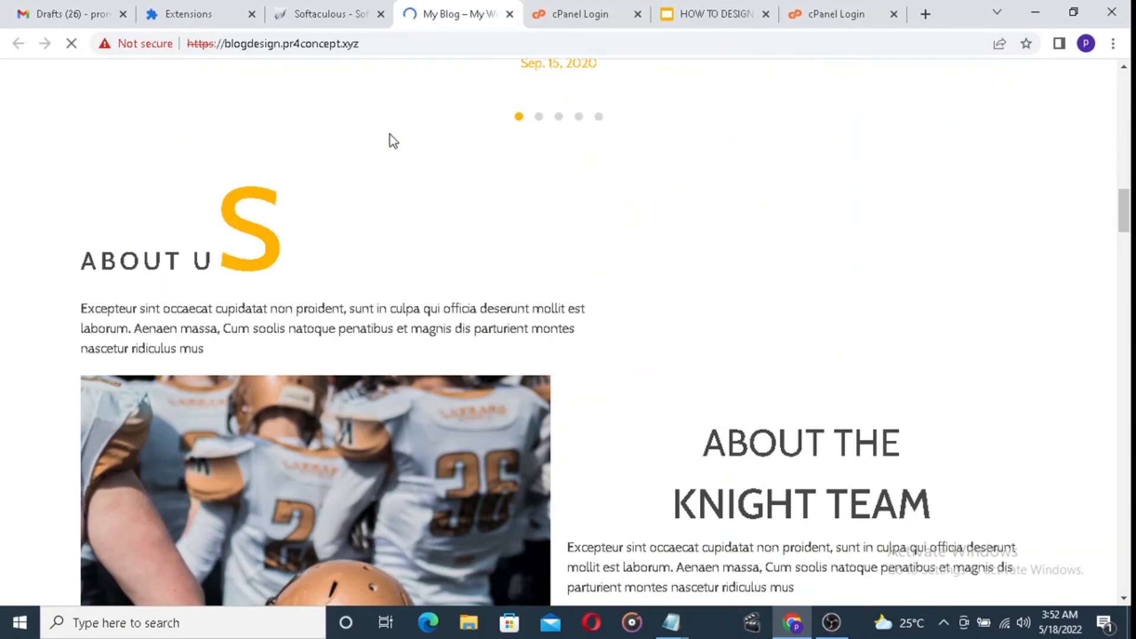
Open the Administrative URL from the Softaculous success page in a new tab, and review more of the blog homepage while it loads.
{"action": "left_click", "coordinate": [309, 17]}
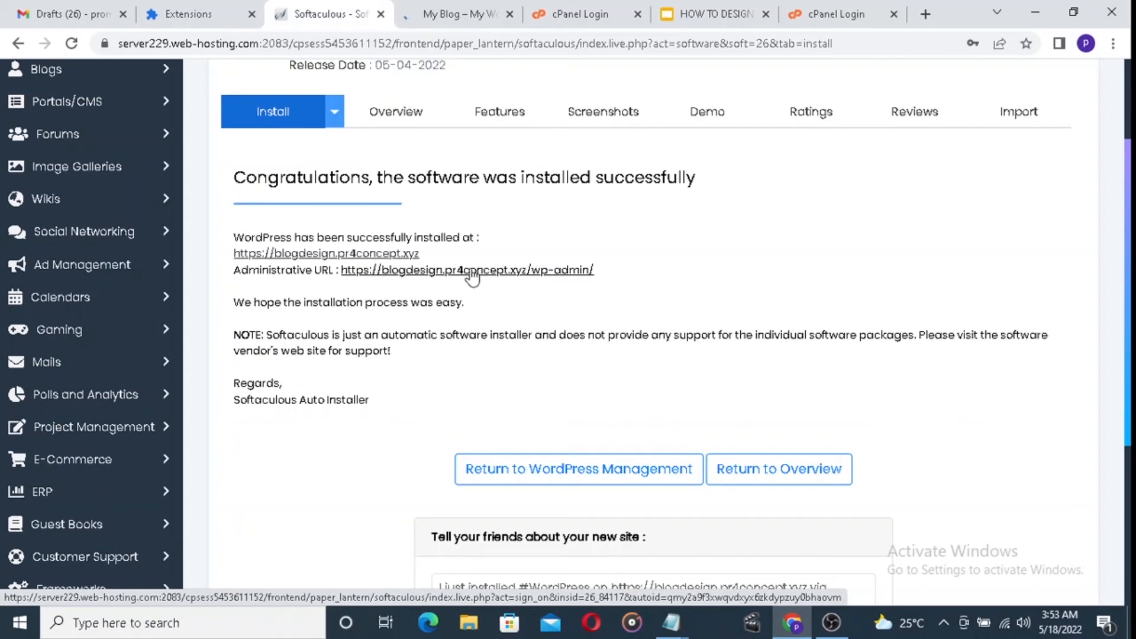
{"action": "right_click", "coordinate": [548, 271]}
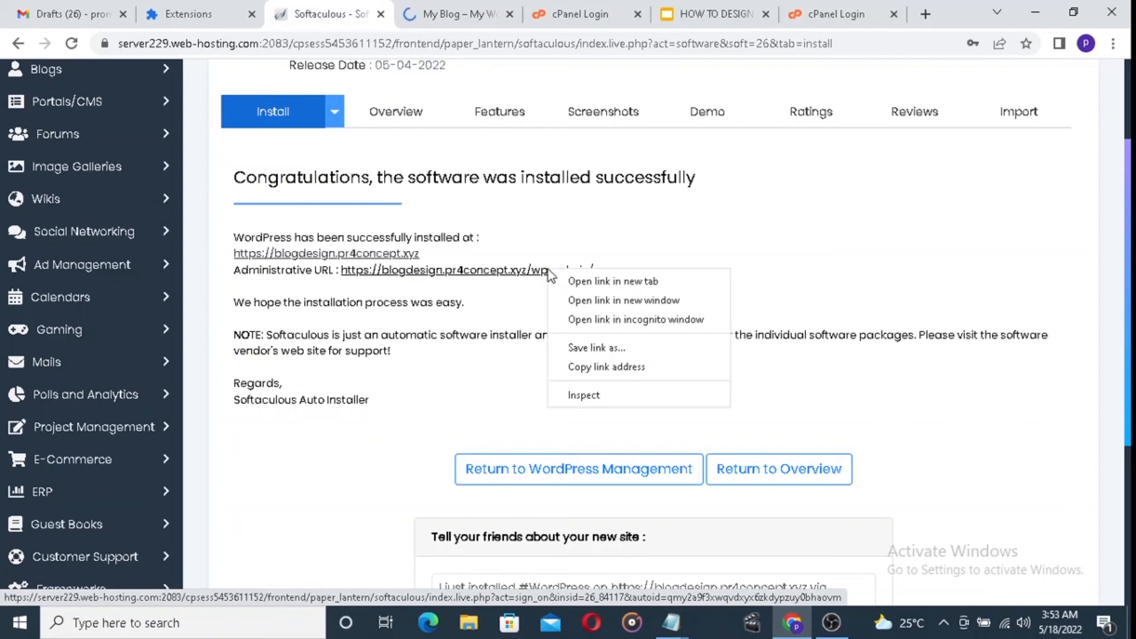
{"action": "left_click", "coordinate": [576, 282]}
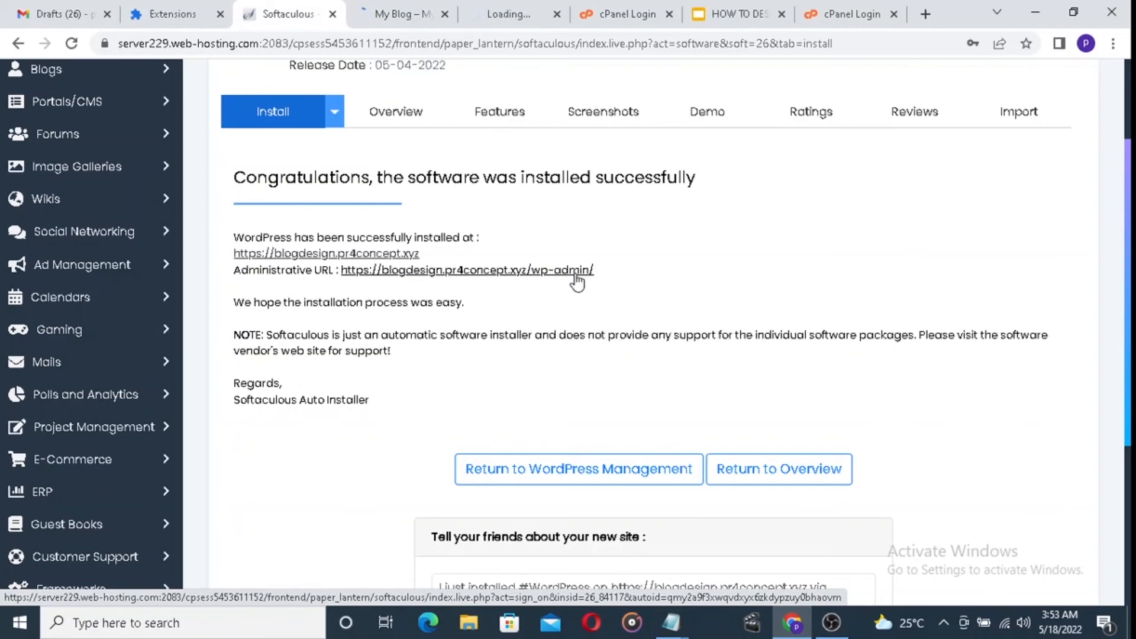
{"action": "left_click", "coordinate": [489, 10]}
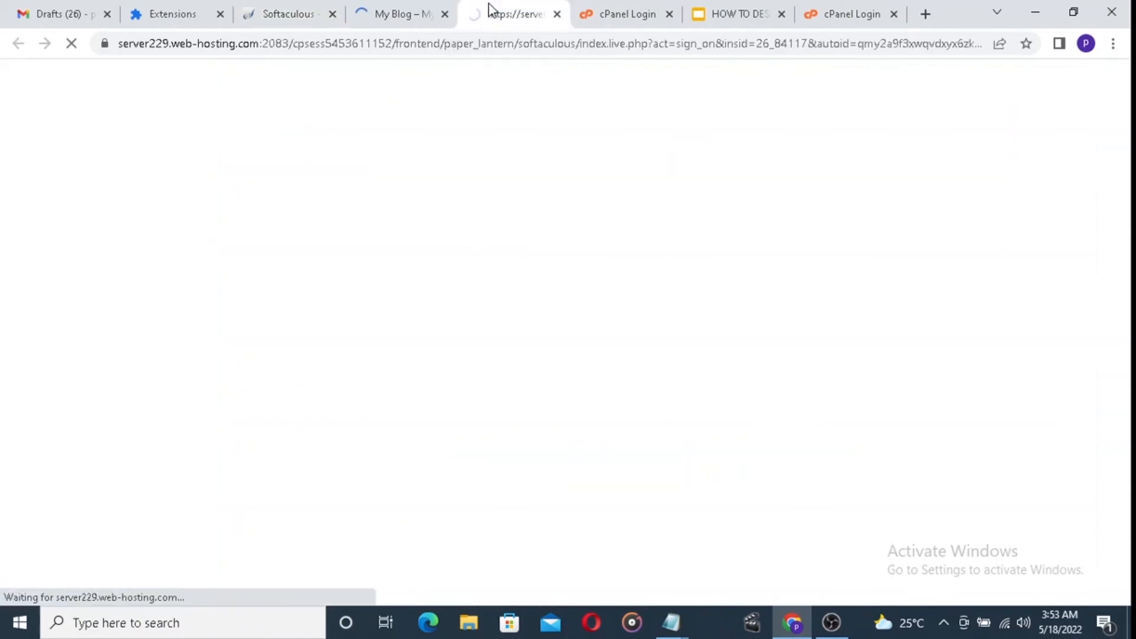
{"action": "left_click", "coordinate": [407, 9]}
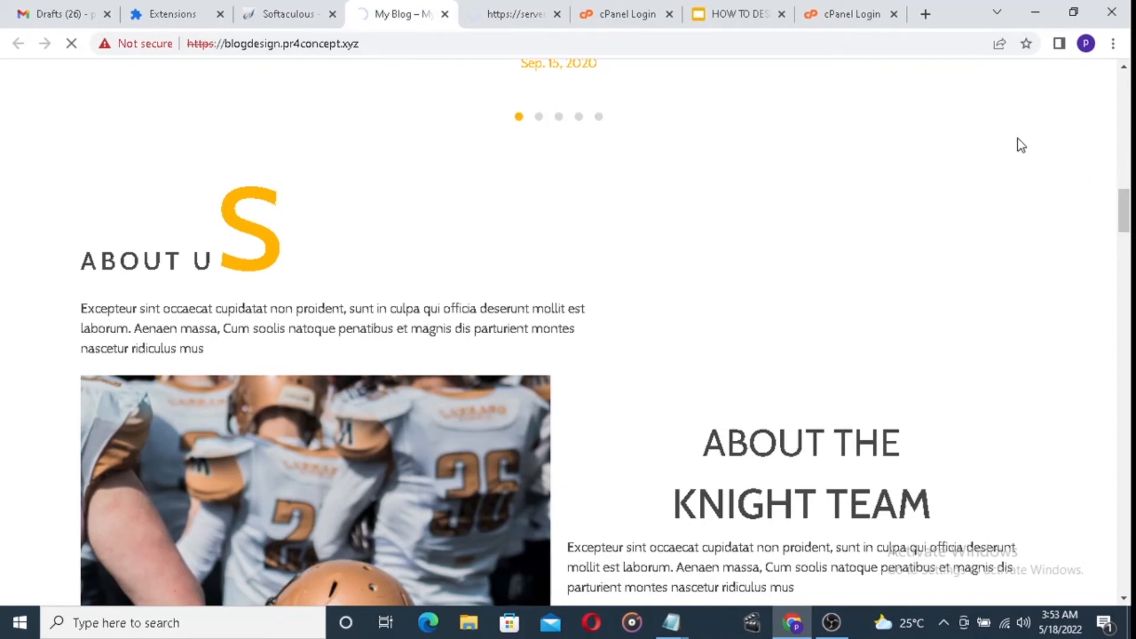
{"action": "left_click_drag", "start_coordinate": [1119, 212], "coordinate": [1132, 319]}
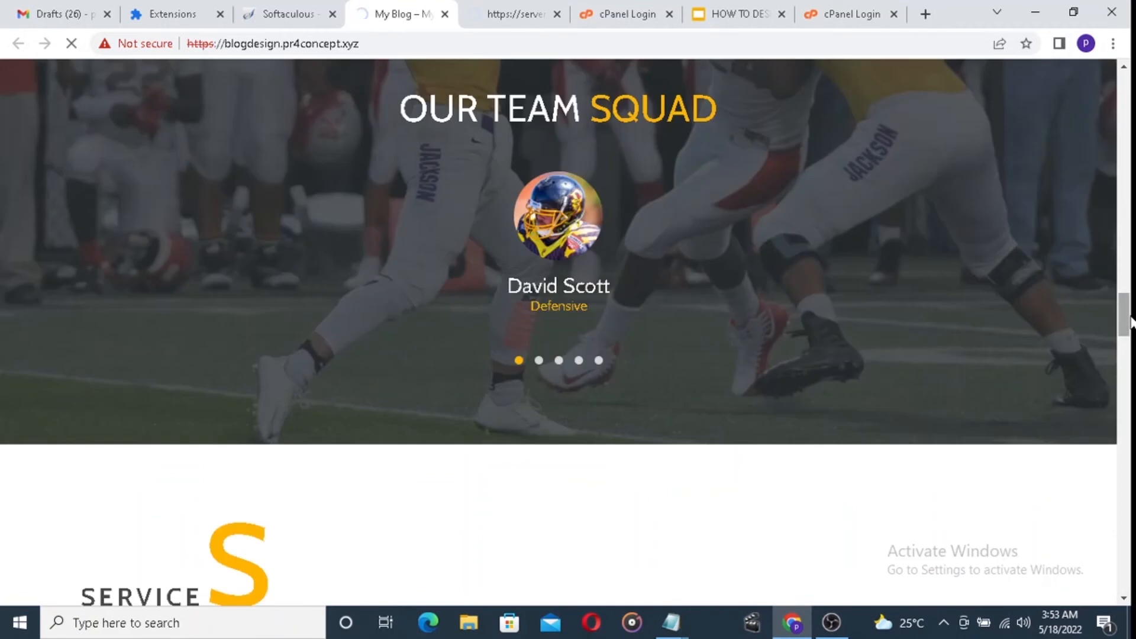
{"action": "left_click", "coordinate": [513, 18]}
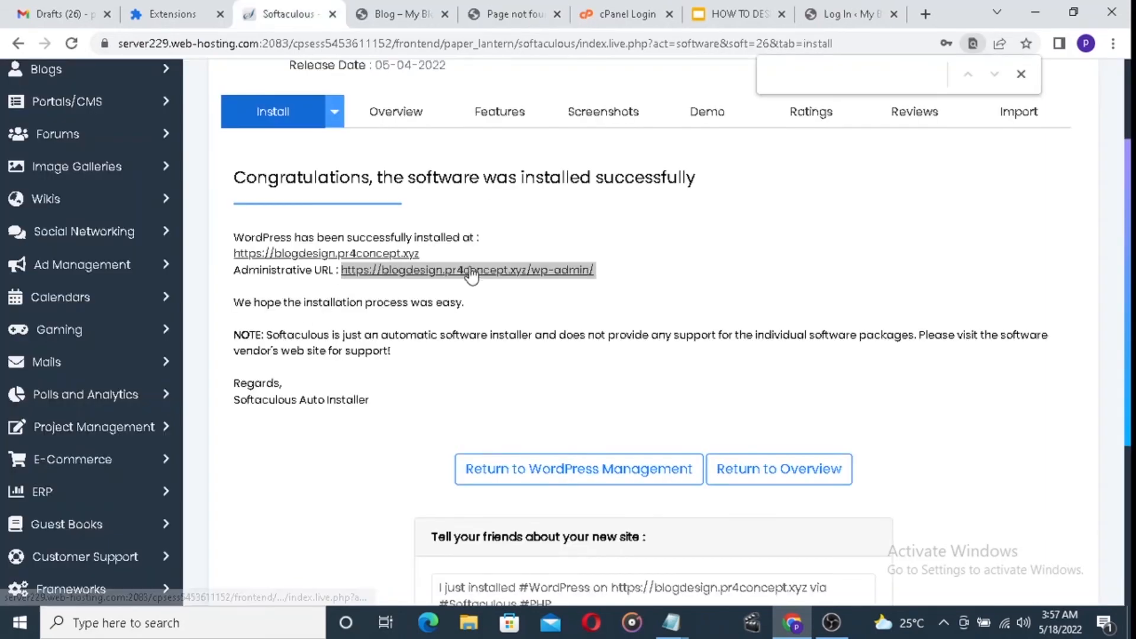
Log in to the WordPress dashboard with the username admin and the account password, and save the credentials in the browser.
{"action": "left_click", "coordinate": [670, 275]}
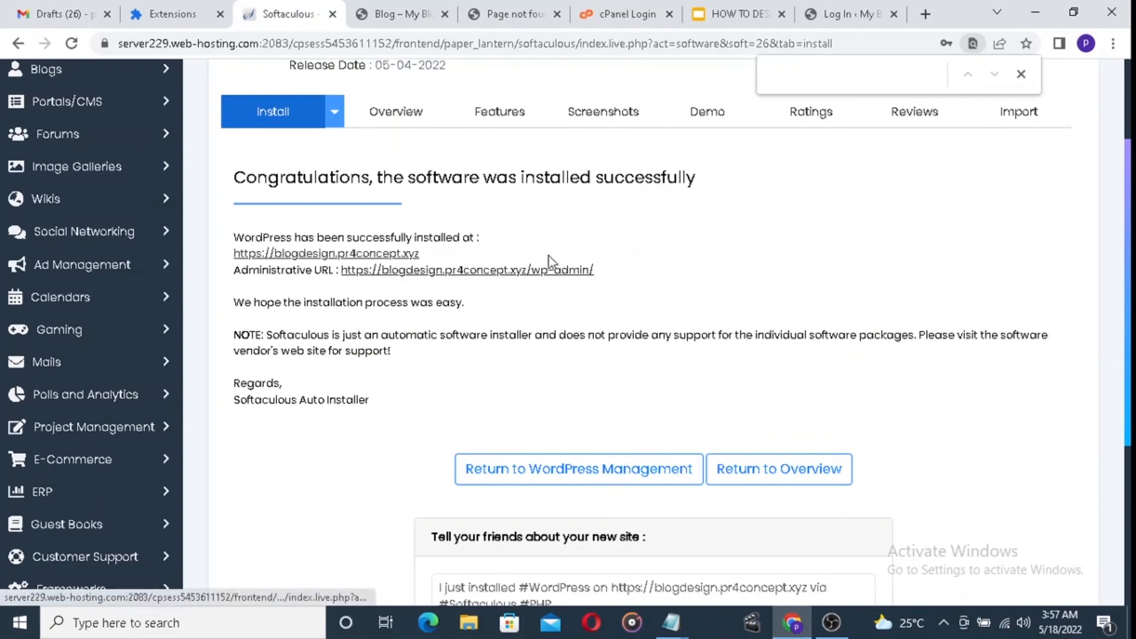
{"action": "left_click", "coordinate": [837, 16]}
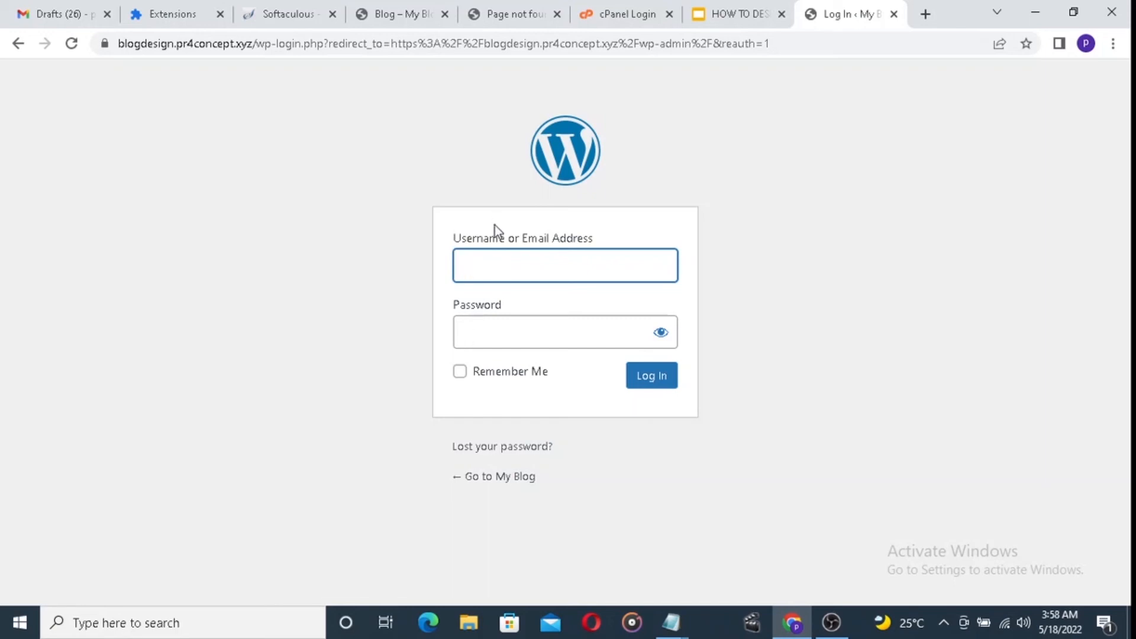
{"action": "type", "text": "adminj"}
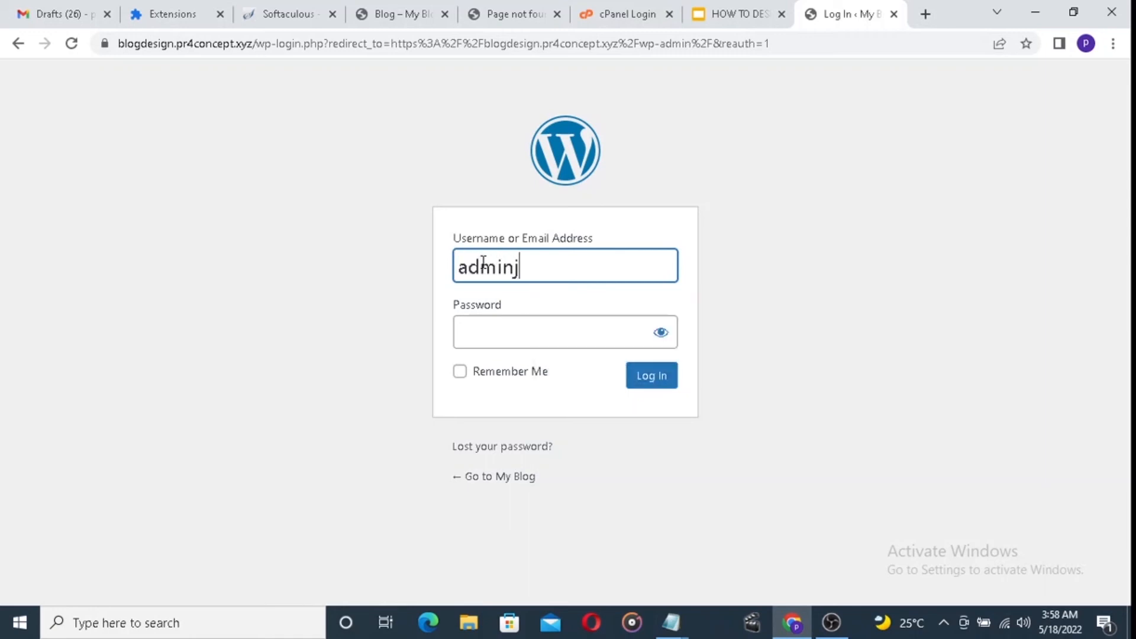
{"action": "key", "text": "BackSpace"}
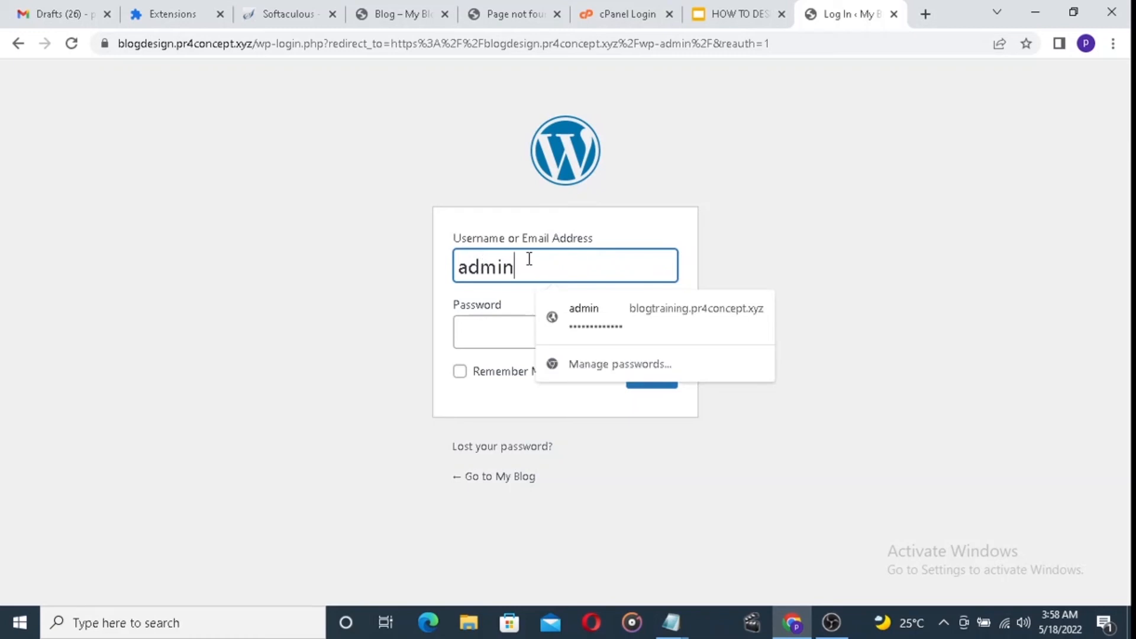
{"action": "left_click", "coordinate": [490, 337]}
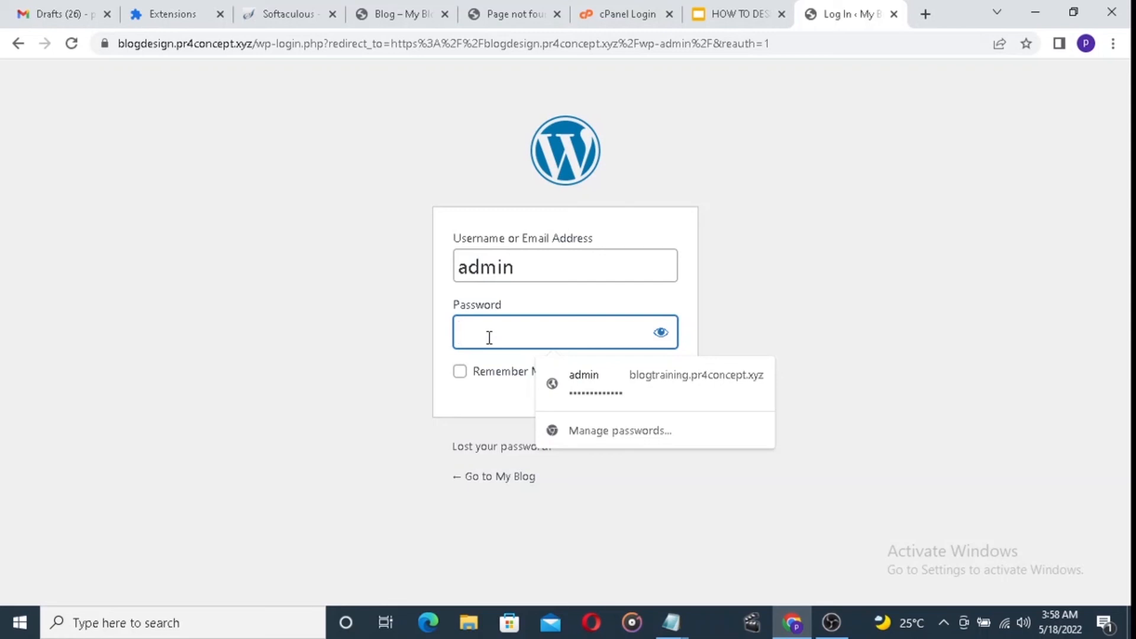
{"action": "key", "text": "ctrl+v"}
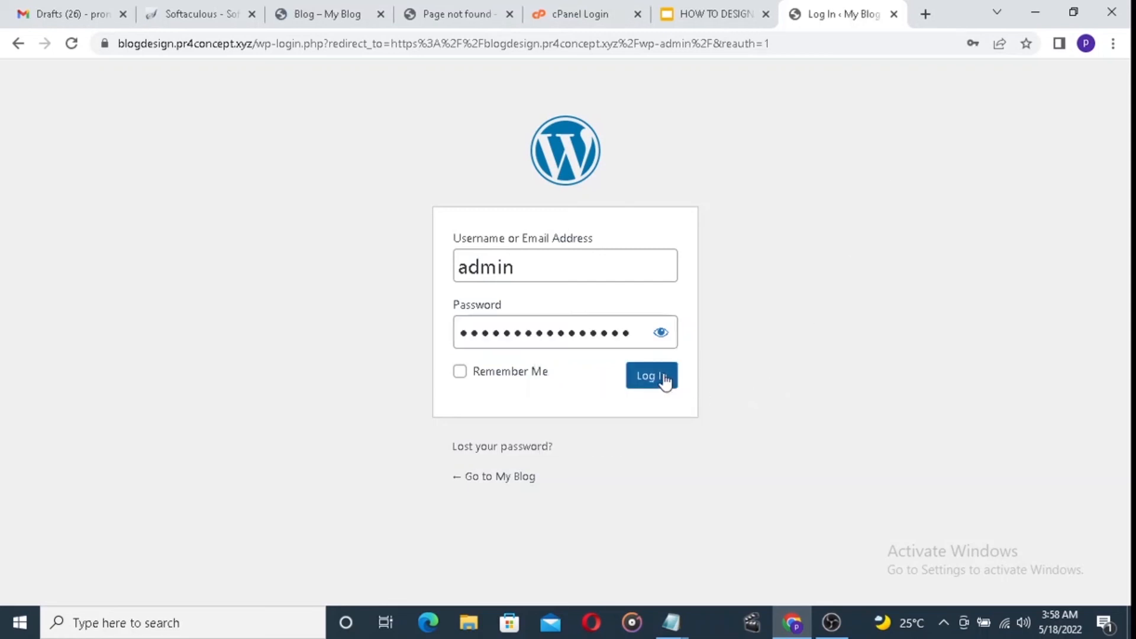
{"action": "left_click", "coordinate": [664, 379]}
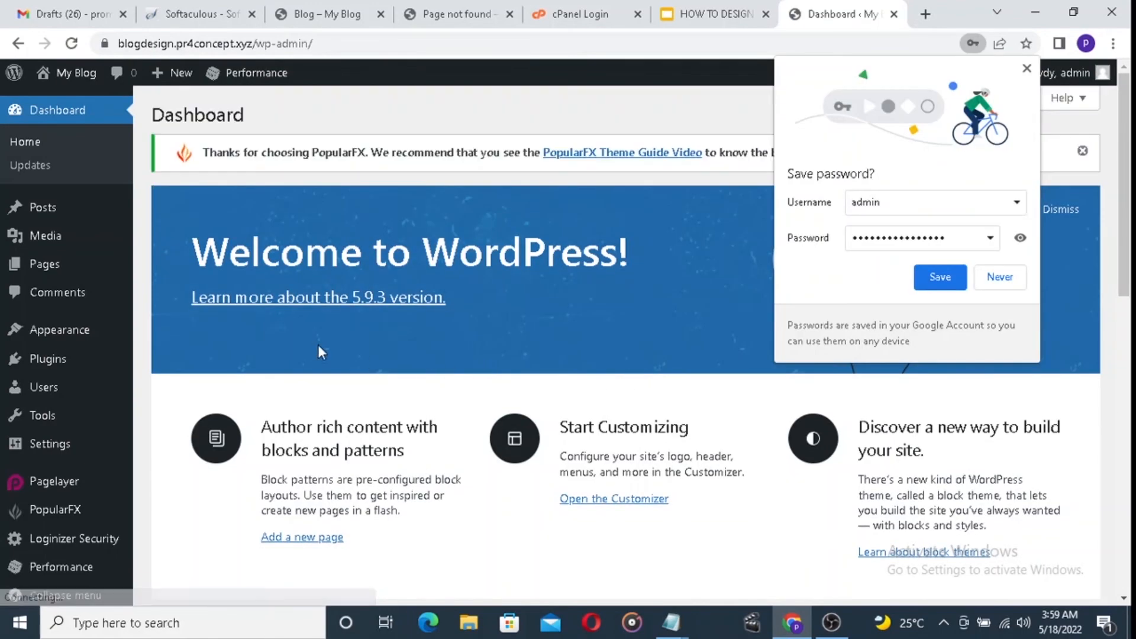
{"action": "left_click", "coordinate": [937, 284]}
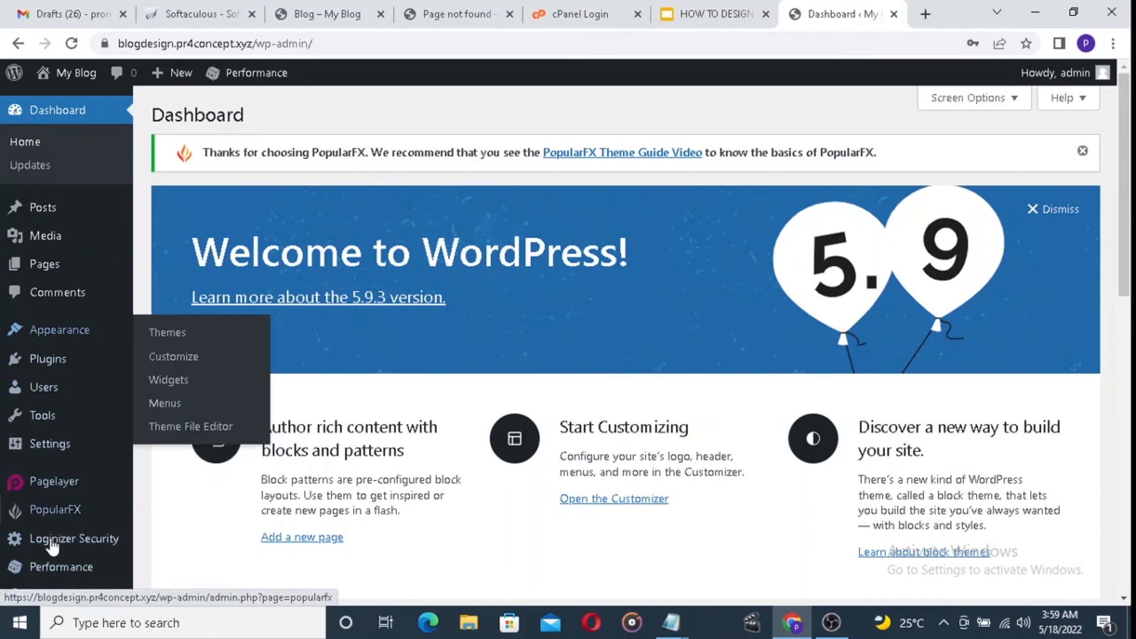
Glance over the dashboard's admin sections, and switch to the HOW TO DESIGN A BLOG presentation in Google Slides to review its STEPS slide.
{"action": "mouse_move", "coordinate": [59, 567]}
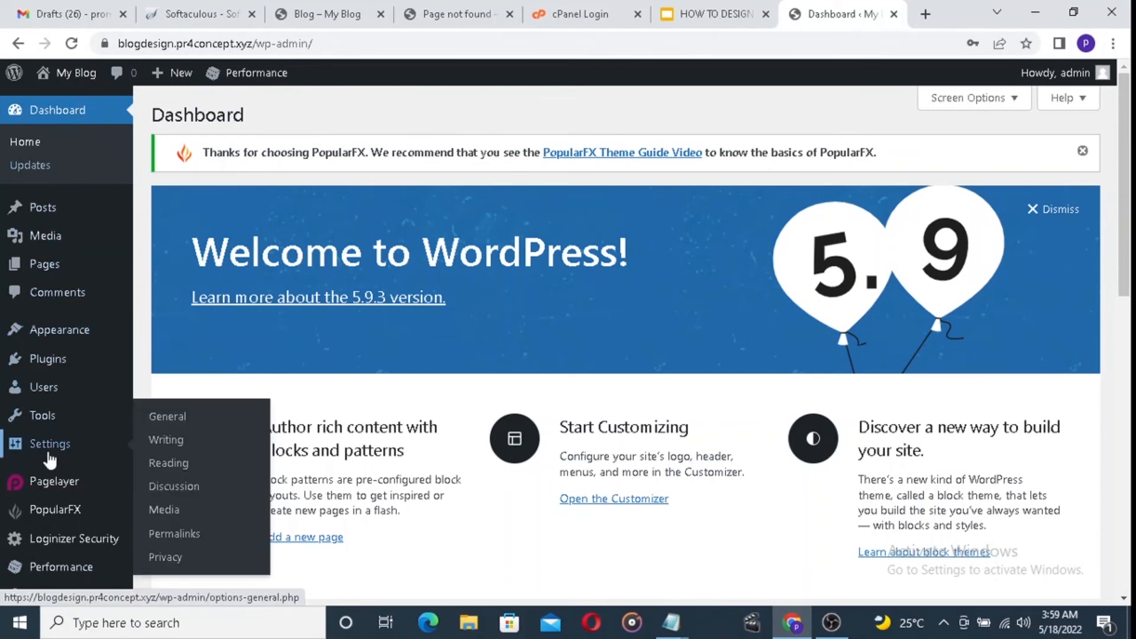
{"action": "mouse_move", "coordinate": [54, 271]}
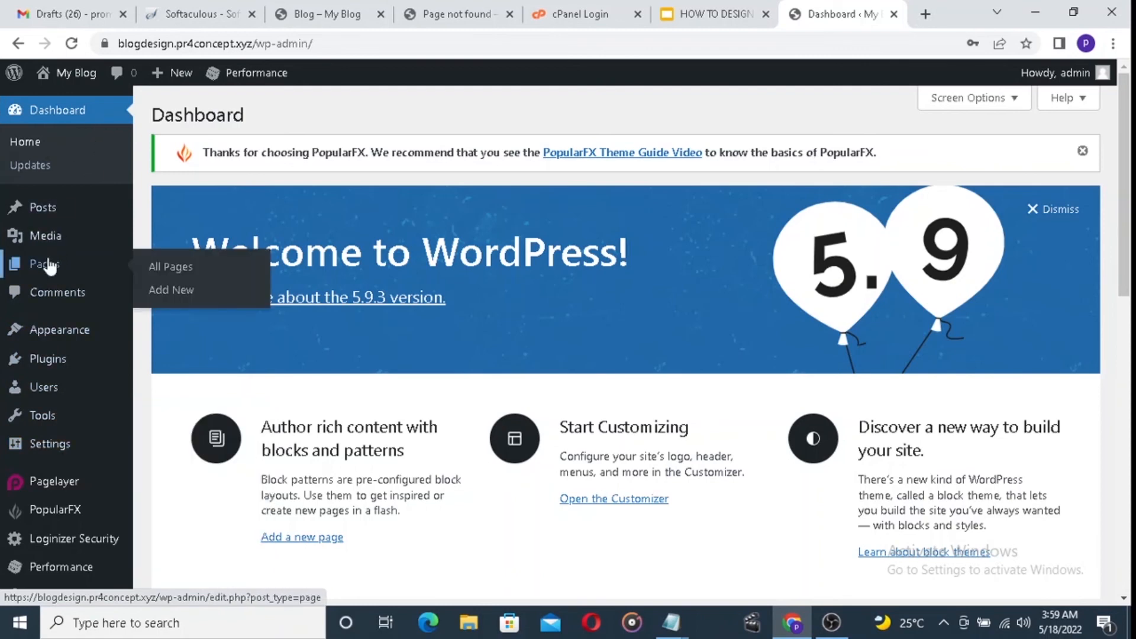
{"action": "left_click", "coordinate": [690, 14]}
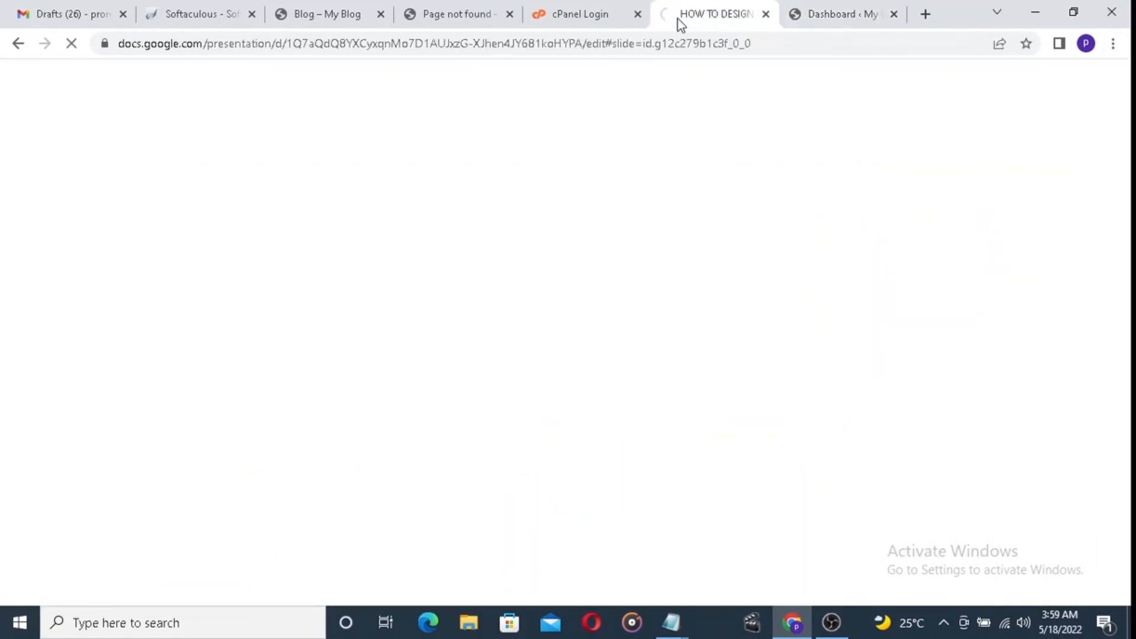
{"action": "left_click", "coordinate": [835, 15]}
{"action": "left_click", "coordinate": [713, 14]}
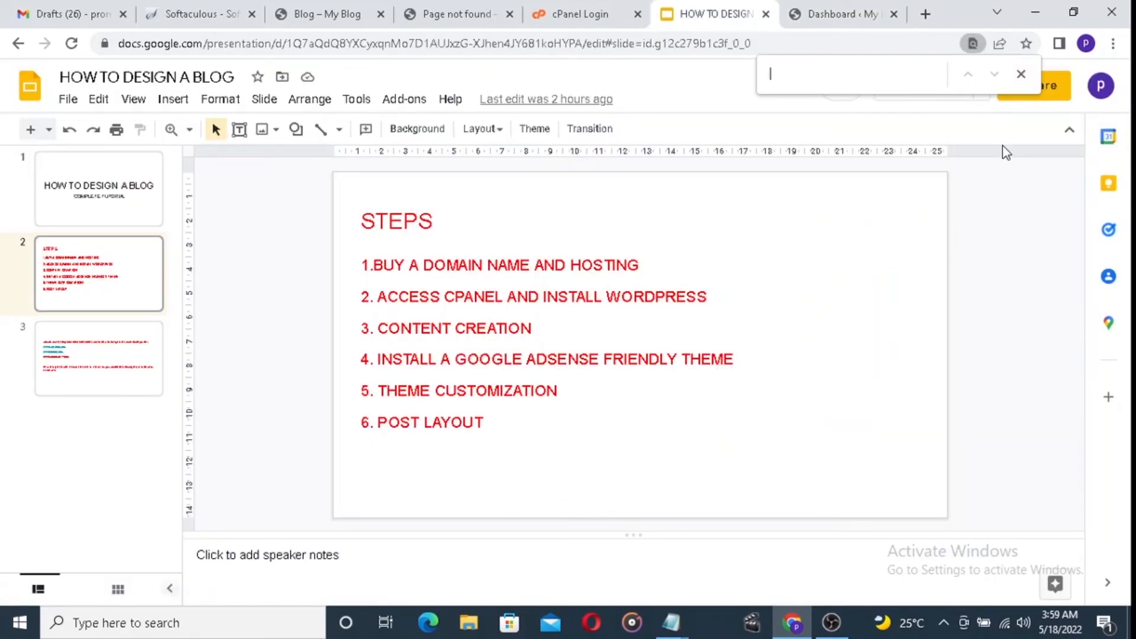
{"action": "left_click", "coordinate": [1014, 78]}
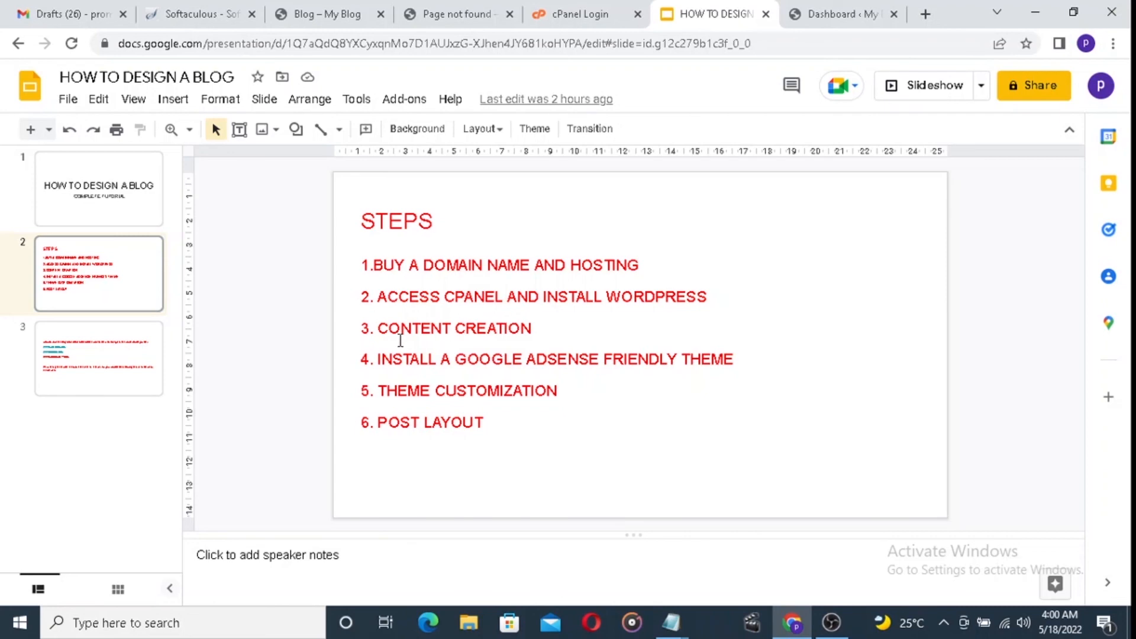
Return to the WordPress dashboard and open the list of all posts.
{"action": "left_click", "coordinate": [841, 13]}
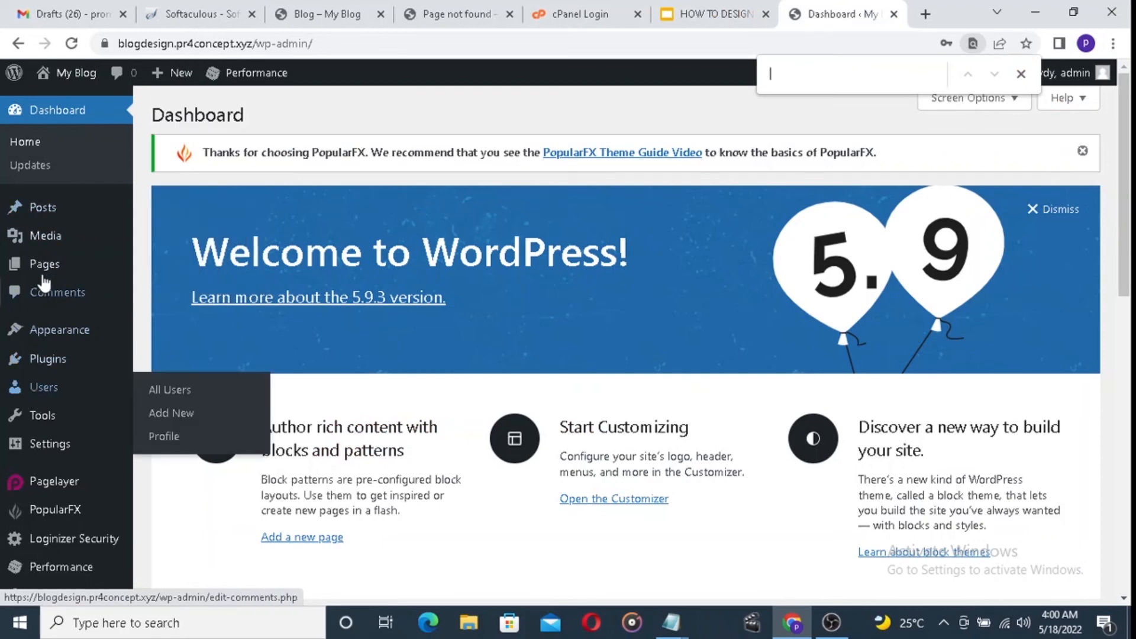
{"action": "mouse_move", "coordinate": [43, 208]}
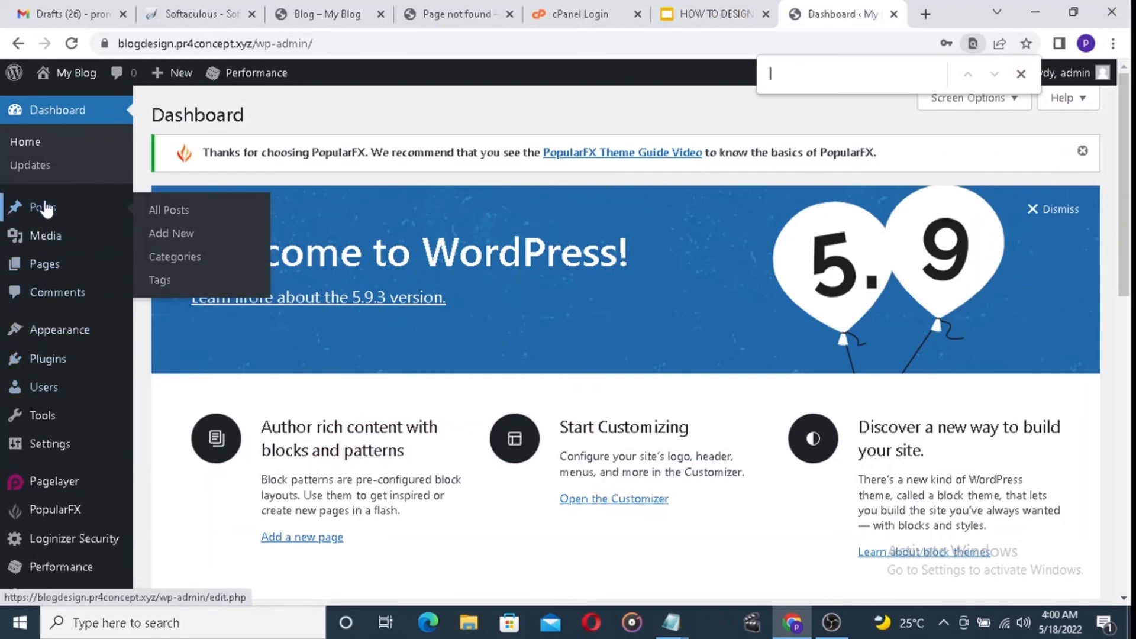
{"action": "left_click", "coordinate": [188, 209]}
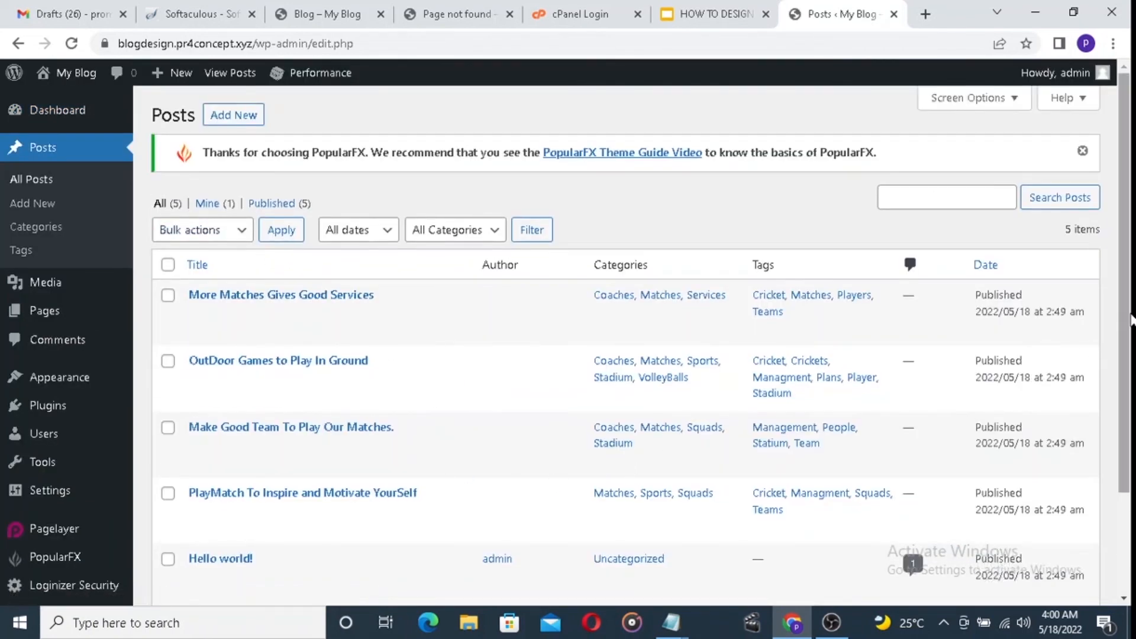
Look through the posts list to its end, and recheck the STEPS slide in Google Slides before returning to the WordPress posts.
{"action": "scroll", "coordinate": [1131, 367], "scroll_direction": "down", "scroll_amount": 1}
{"action": "scroll", "coordinate": [1131, 367], "scroll_direction": "down", "scroll_amount": 2}
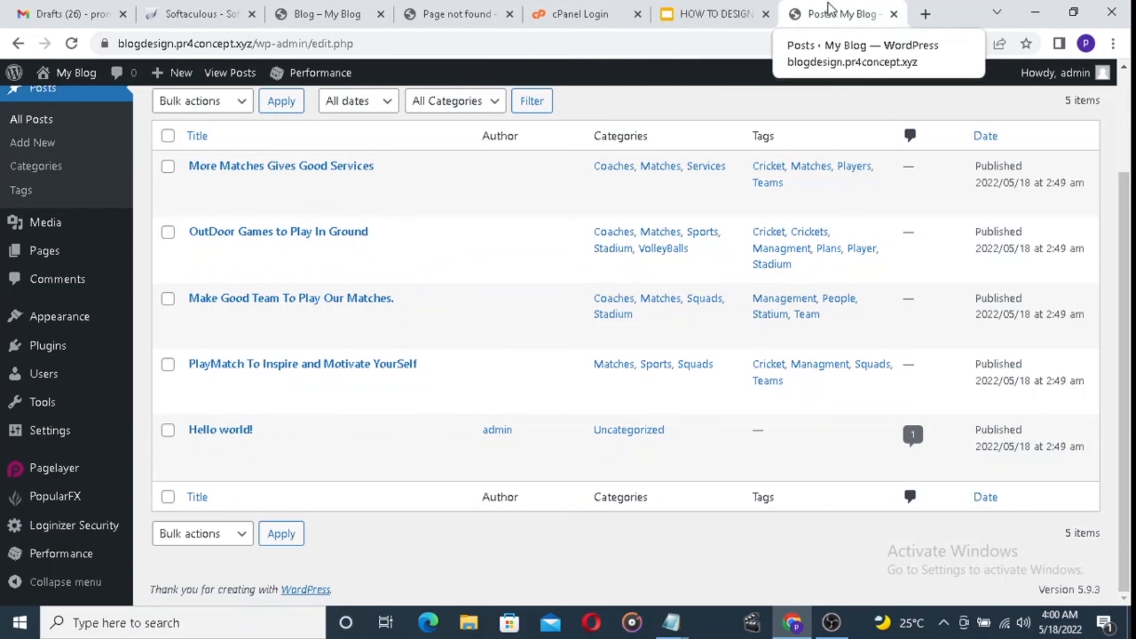
{"action": "left_click", "coordinate": [721, 12]}
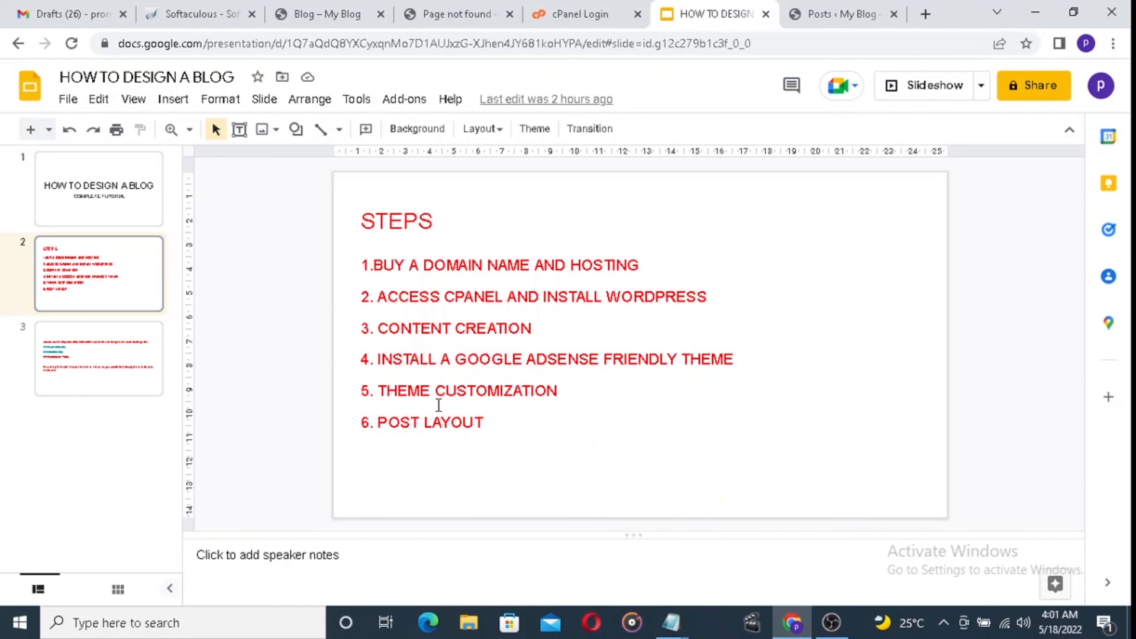
{"action": "left_click", "coordinate": [836, 8]}
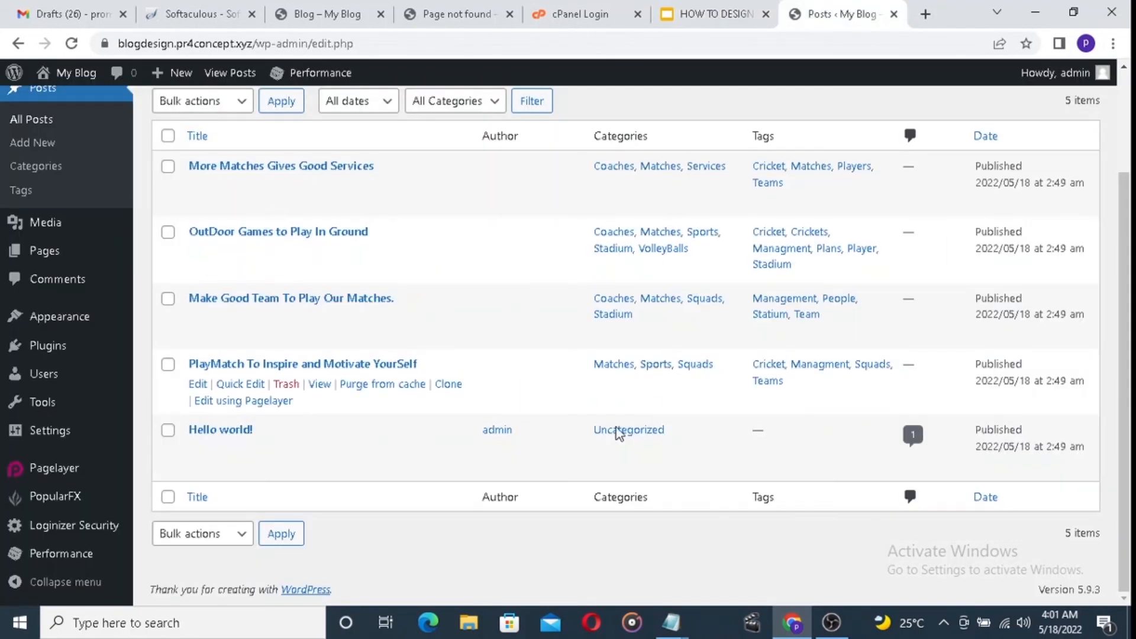